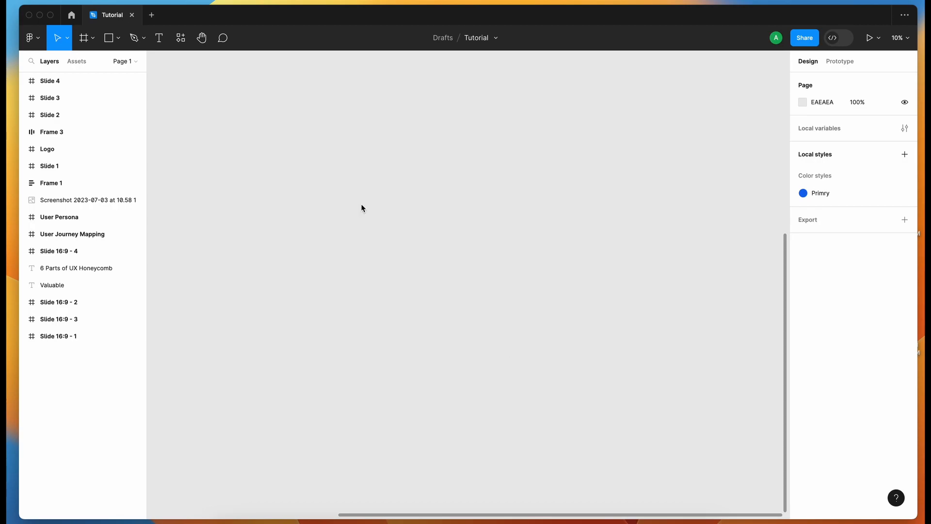
Draw a row of four evenly sized 612 × 612 squares on the empty canvas
{"action": "left_click", "coordinate": [107, 37]}
{"action": "mouse_move", "coordinate": [331, 210]}
{"action": "left_mouse_down"}
{"action": "mouse_move", "coordinate": [364, 243]}
{"action": "mouse_move", "coordinate": [345, 194]}
{"action": "mouse_move", "coordinate": [329, 195]}
{"action": "mouse_move", "coordinate": [516, 196]}
{"action": "mouse_move", "coordinate": [505, 196]}
{"action": "left_mouse_up"}
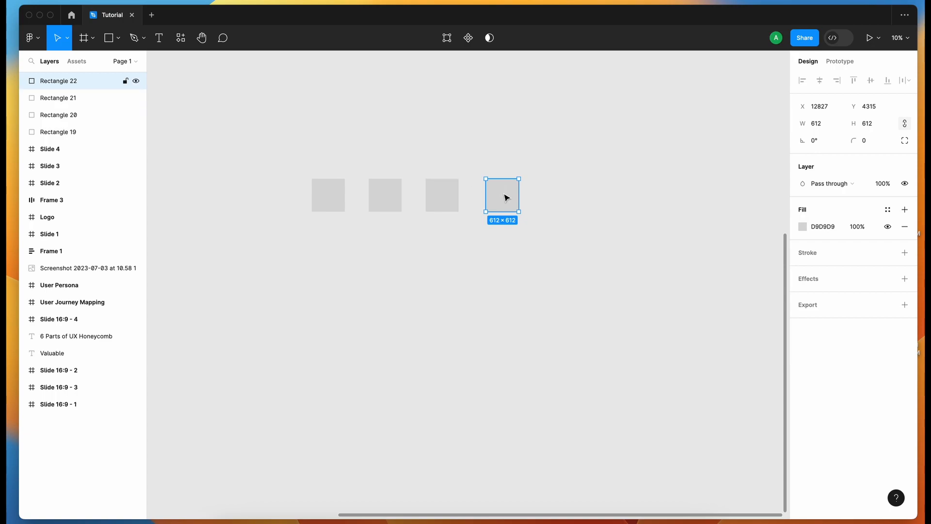
{"action": "left_click_drag", "start_coordinate": [286, 154], "coordinate": [563, 278]}
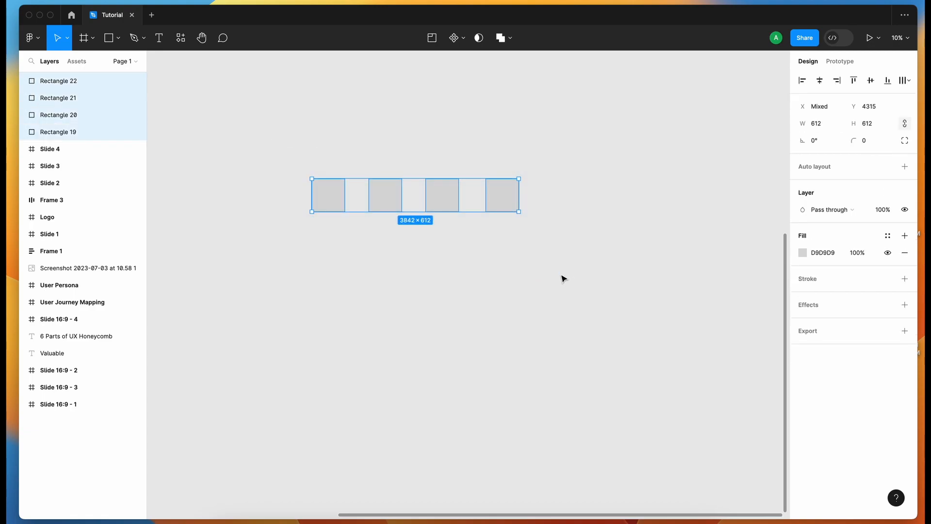
{"action": "left_click", "coordinate": [563, 277]}
Fill the first square with the blue document colour 1169ED
{"action": "left_click", "coordinate": [328, 197]}
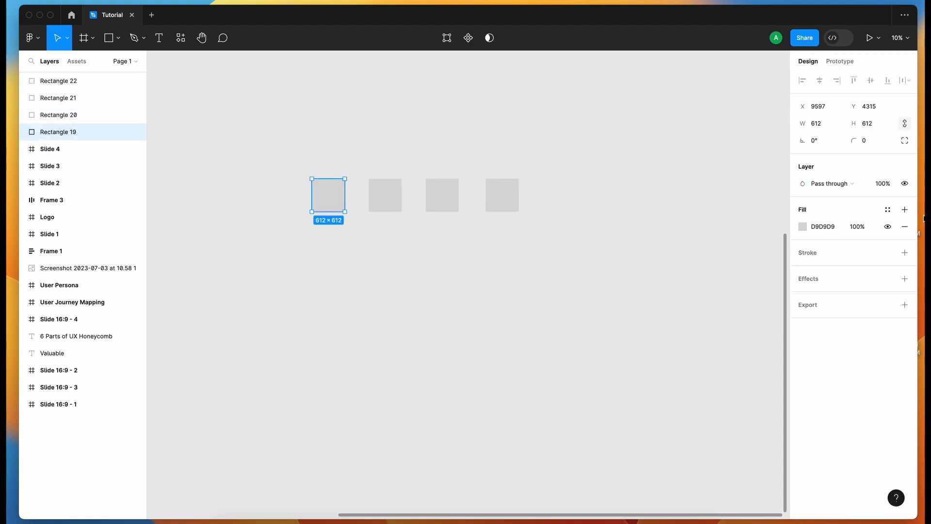
{"action": "left_click", "coordinate": [802, 227]}
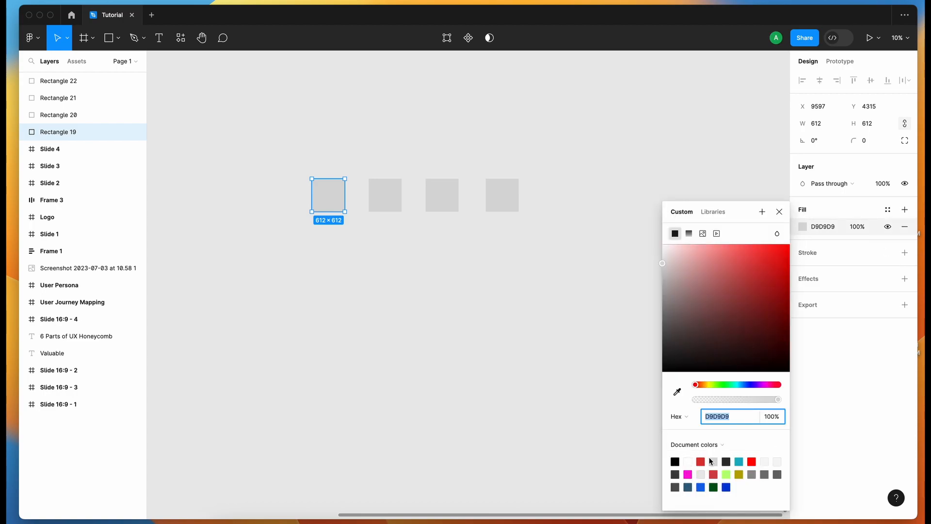
{"action": "left_click", "coordinate": [700, 487]}
Fill the second square with the document blue, softened to the medium blue 4C88E3
{"action": "left_click", "coordinate": [379, 194]}
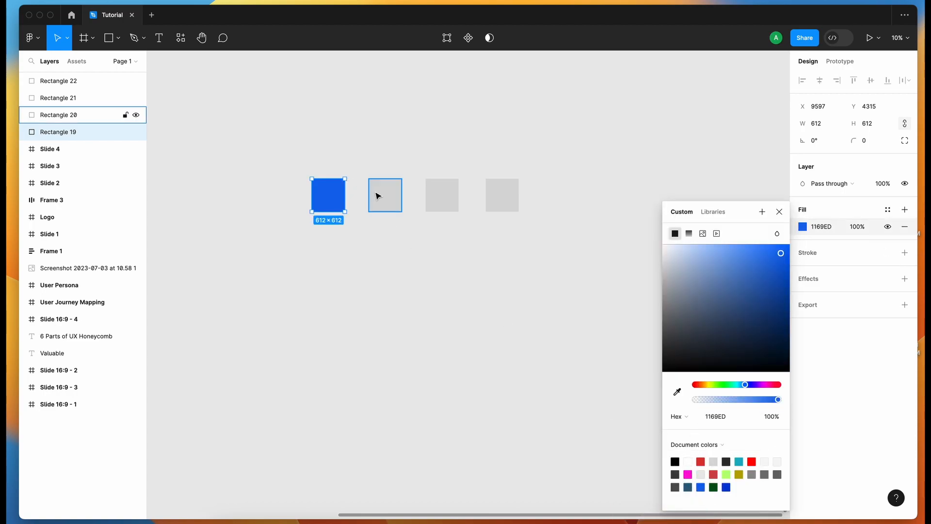
{"action": "left_click", "coordinate": [803, 226]}
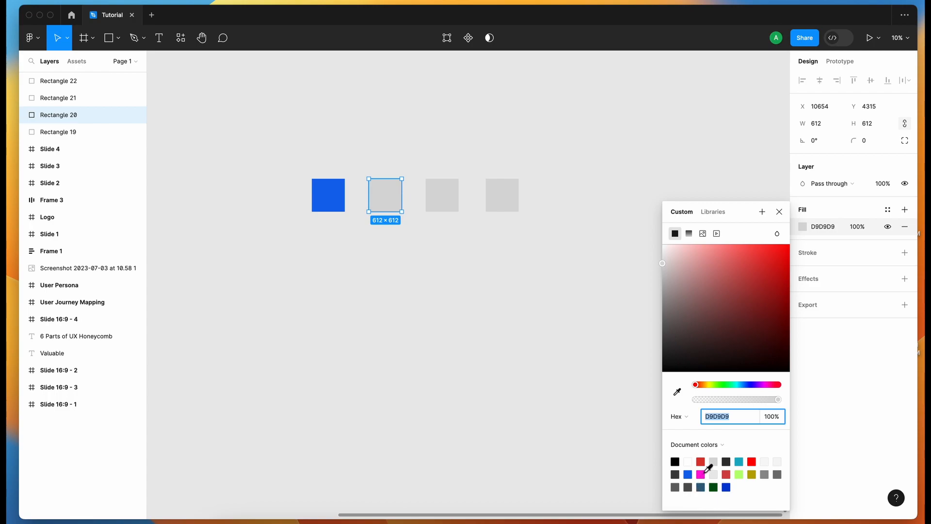
{"action": "left_click", "coordinate": [688, 474]}
{"action": "left_click", "coordinate": [739, 258]}
{"action": "mouse_move", "coordinate": [739, 261]}
{"action": "left_mouse_down"}
{"action": "mouse_move", "coordinate": [771, 284]}
{"action": "mouse_move", "coordinate": [749, 277]}
{"action": "mouse_move", "coordinate": [747, 257]}
{"action": "left_mouse_up"}
{"action": "left_click", "coordinate": [430, 251]}
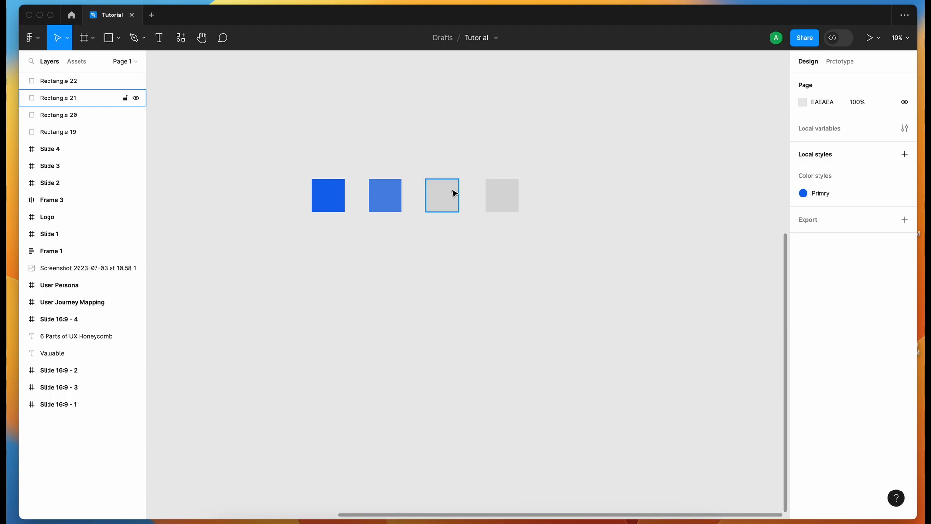
Fill the third square with the document blue, lightened to 83B1F6
{"action": "left_click", "coordinate": [441, 194]}
{"action": "left_click", "coordinate": [802, 227]}
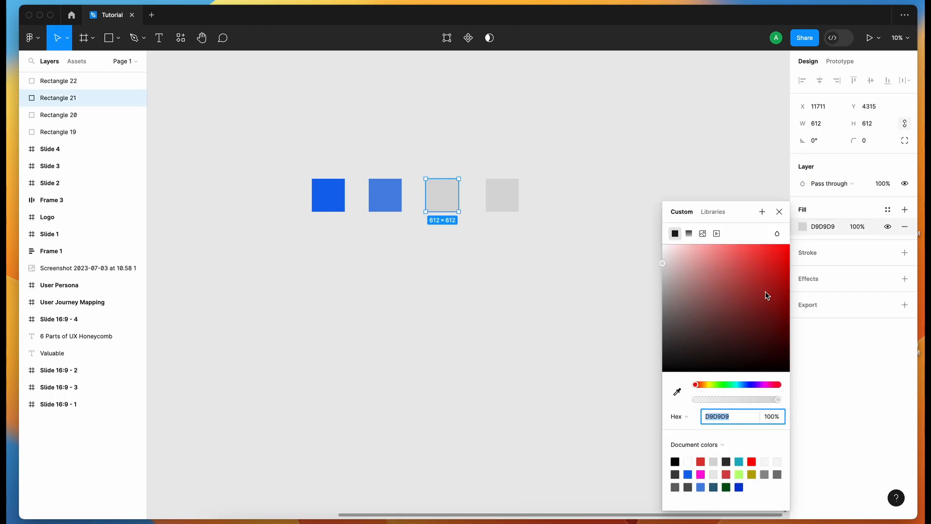
{"action": "left_click", "coordinate": [688, 473]}
{"action": "left_click_drag", "start_coordinate": [781, 253], "coordinate": [723, 256]}
Fill the fourth square with the document blue, shift its hue to orange and raise it to full saturation
{"action": "left_click", "coordinate": [510, 202]}
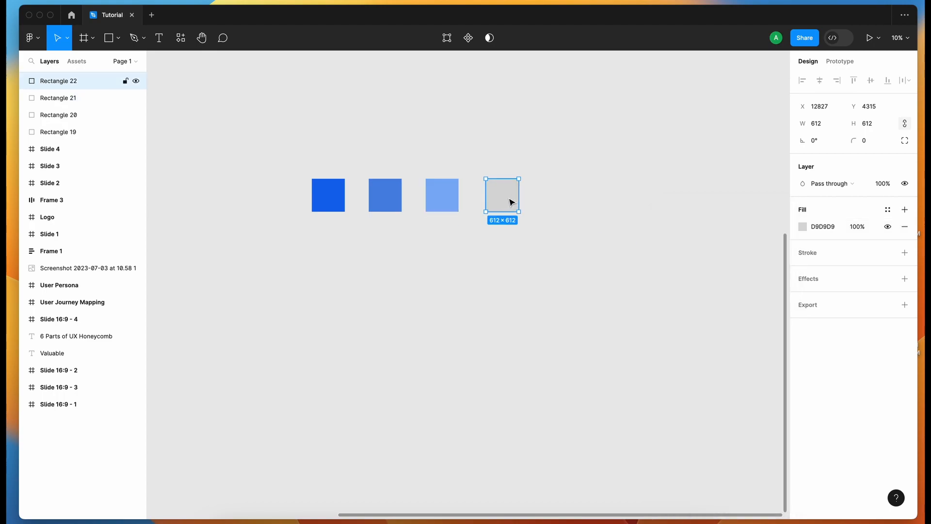
{"action": "left_click", "coordinate": [801, 225]}
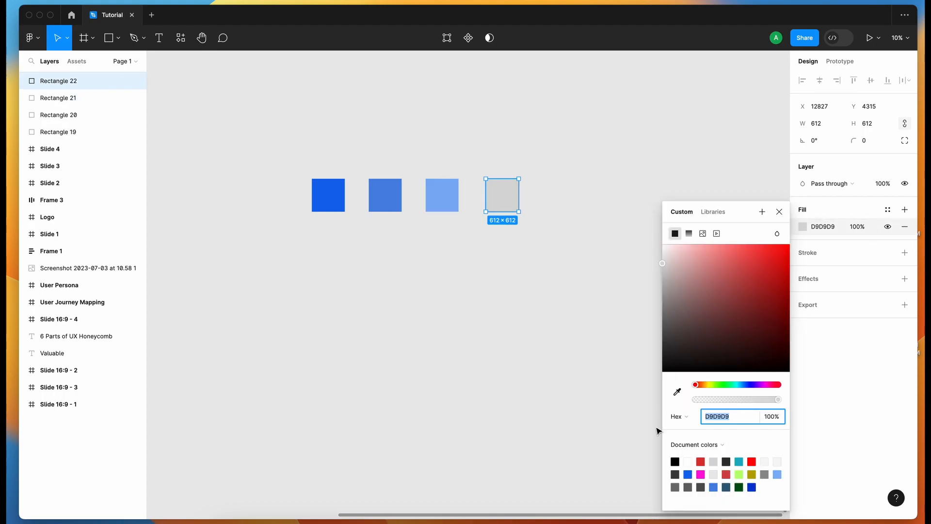
{"action": "left_click", "coordinate": [688, 473]}
{"action": "left_click_drag", "start_coordinate": [746, 384], "coordinate": [705, 386]}
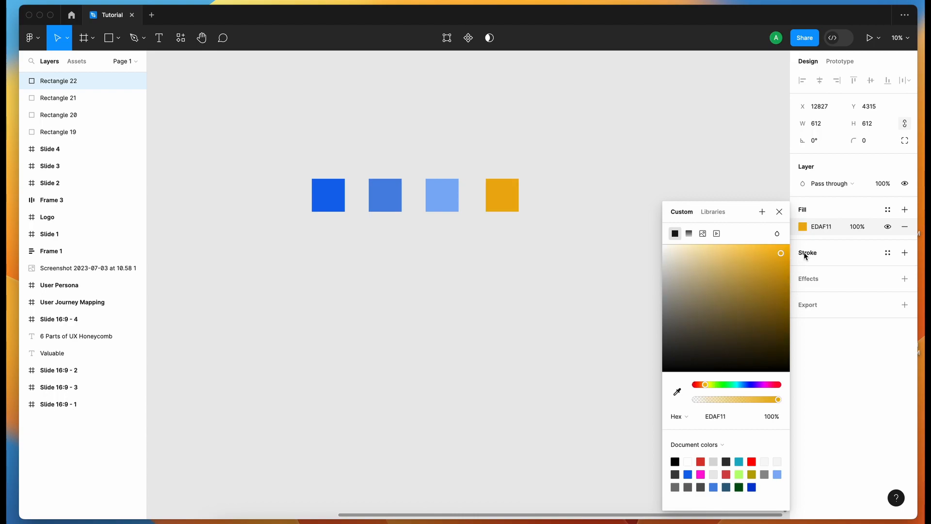
{"action": "left_click_drag", "start_coordinate": [778, 264], "coordinate": [797, 254]}
{"action": "left_click", "coordinate": [505, 291]}
Duplicate the row of four coloured squares directly below the original row
{"action": "left_click_drag", "start_coordinate": [209, 73], "coordinate": [577, 288]}
{"action": "left_click_drag", "start_coordinate": [339, 204], "coordinate": [334, 252]}
{"action": "left_click", "coordinate": [334, 268]}
Fill the first square of the lower row with black and the second with dark grey 4E4E4E
{"action": "left_click", "coordinate": [335, 248]}
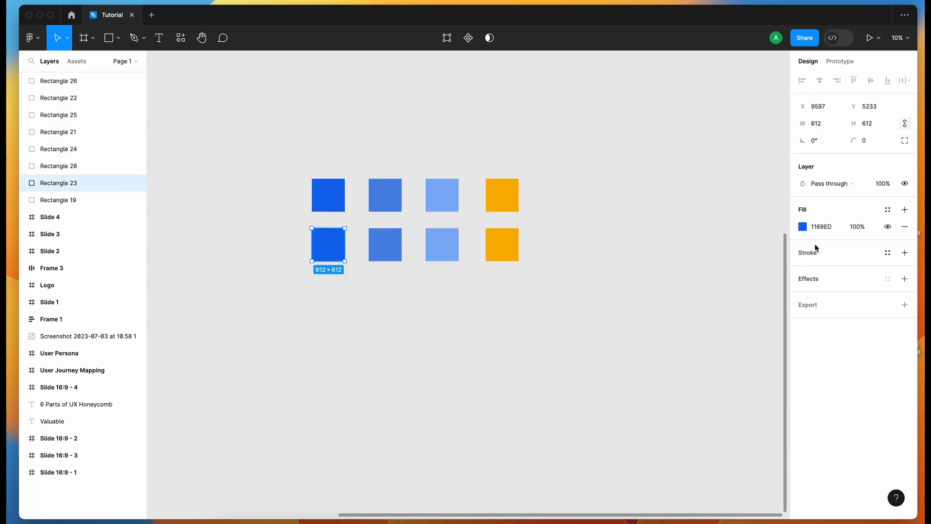
{"action": "left_click", "coordinate": [803, 226]}
{"action": "left_click_drag", "start_coordinate": [703, 277], "coordinate": [557, 412]}
{"action": "left_click", "coordinate": [381, 259]}
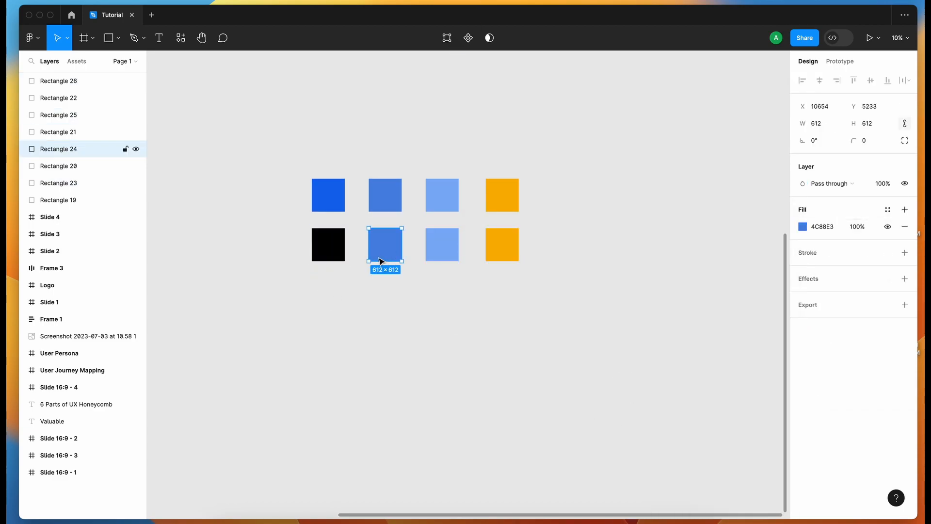
{"action": "left_click", "coordinate": [802, 227]}
{"action": "left_click_drag", "start_coordinate": [711, 339], "coordinate": [647, 337]}
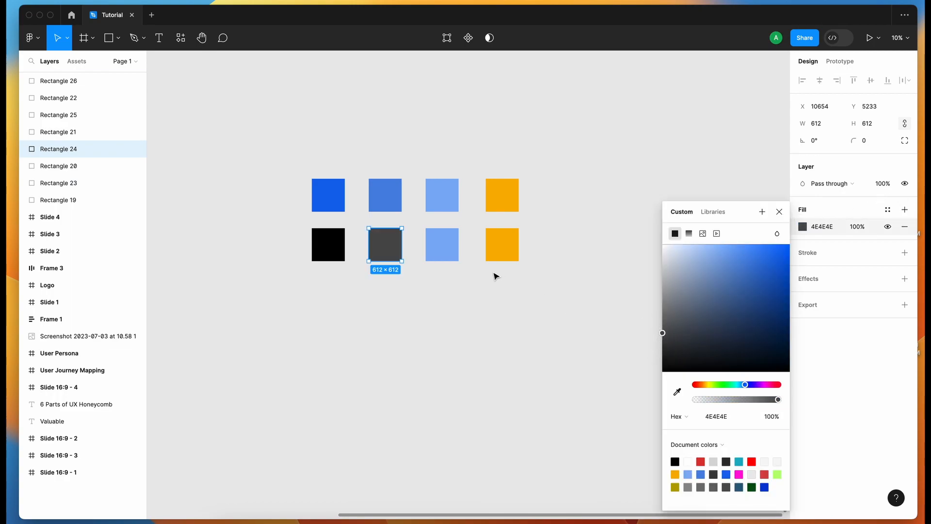
Fill the third square of the lower row with medium grey and the fourth with white FFFFFF
{"action": "left_click", "coordinate": [453, 247]}
{"action": "left_click", "coordinate": [802, 227]}
{"action": "left_click_drag", "start_coordinate": [663, 315], "coordinate": [572, 187]}
{"action": "left_click", "coordinate": [504, 256]}
{"action": "left_click", "coordinate": [803, 226]}
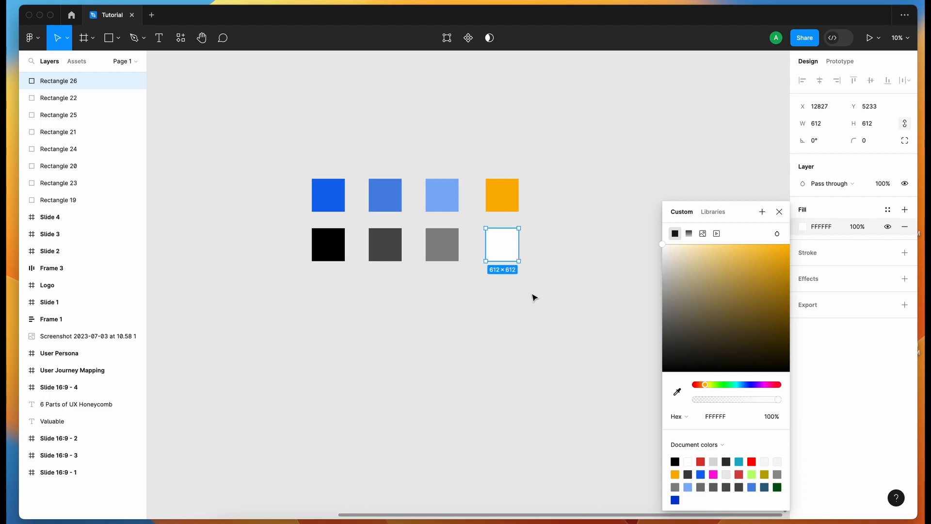
{"action": "left_click", "coordinate": [534, 296]}
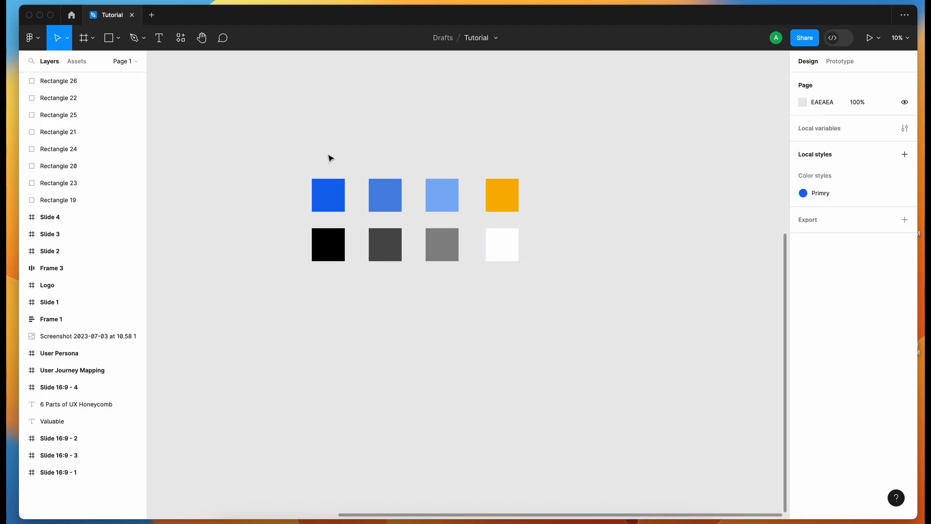
Start a new colour style from the fill of the first blue square, after previewing the variable option
{"action": "left_click", "coordinate": [314, 193]}
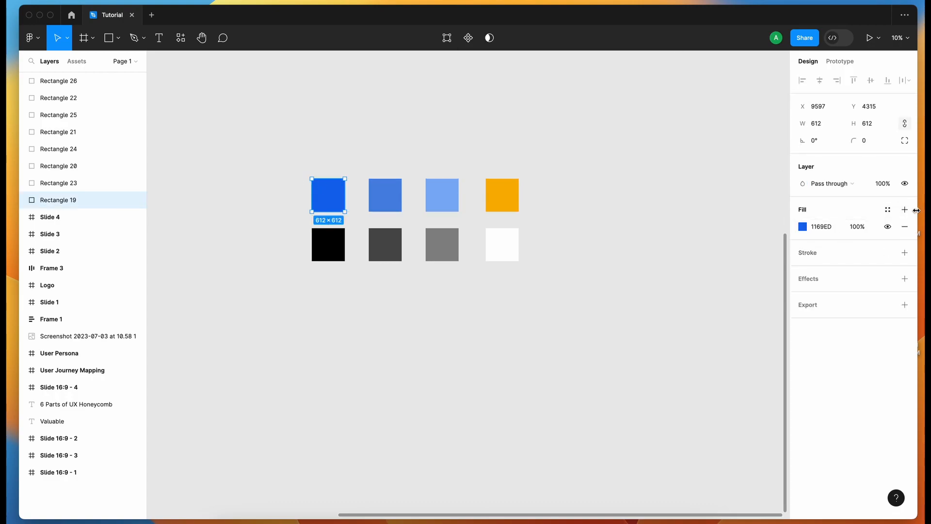
{"action": "left_click", "coordinate": [889, 212]}
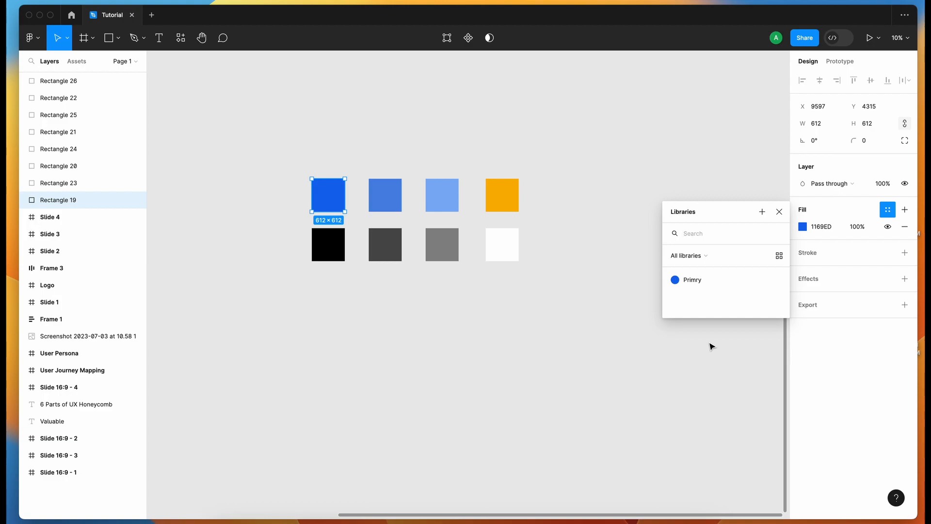
{"action": "left_click", "coordinate": [705, 257]}
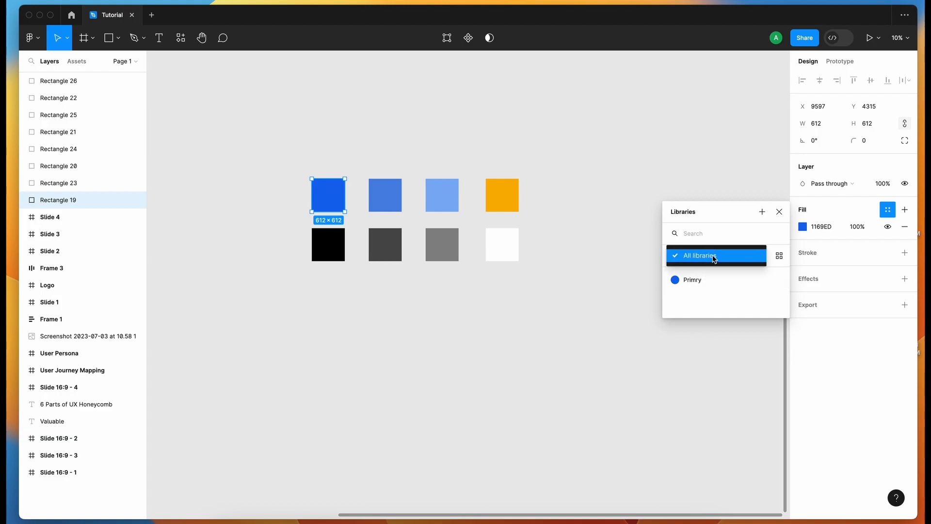
{"action": "left_click", "coordinate": [712, 303]}
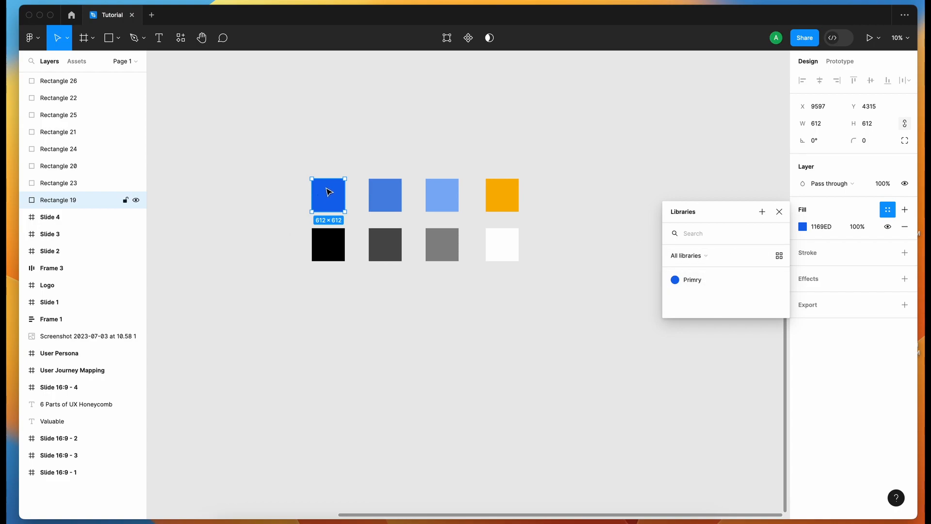
{"action": "left_click", "coordinate": [761, 212]}
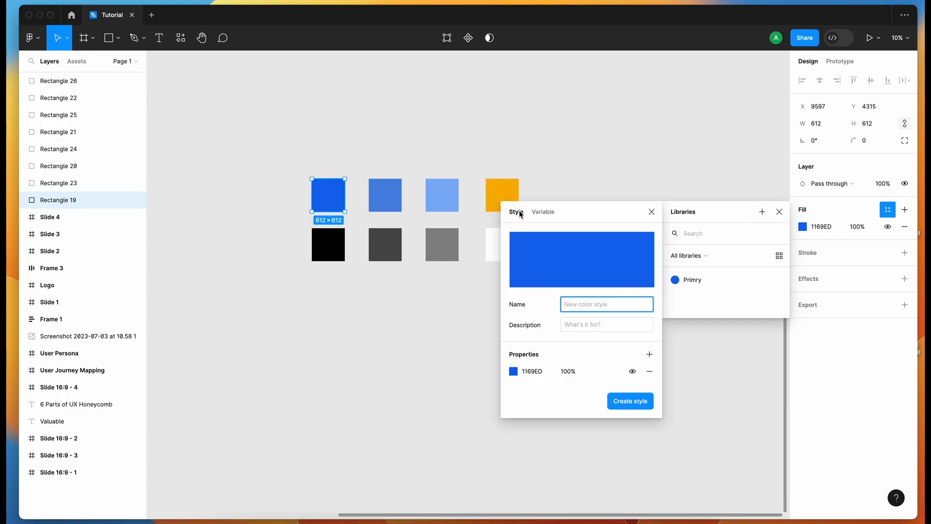
{"action": "left_click", "coordinate": [554, 212]}
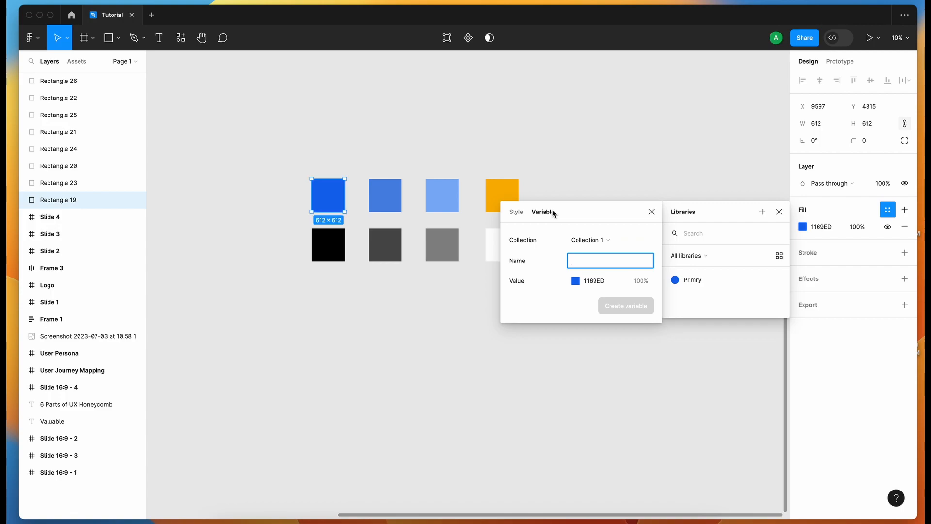
{"action": "left_click", "coordinate": [518, 214]}
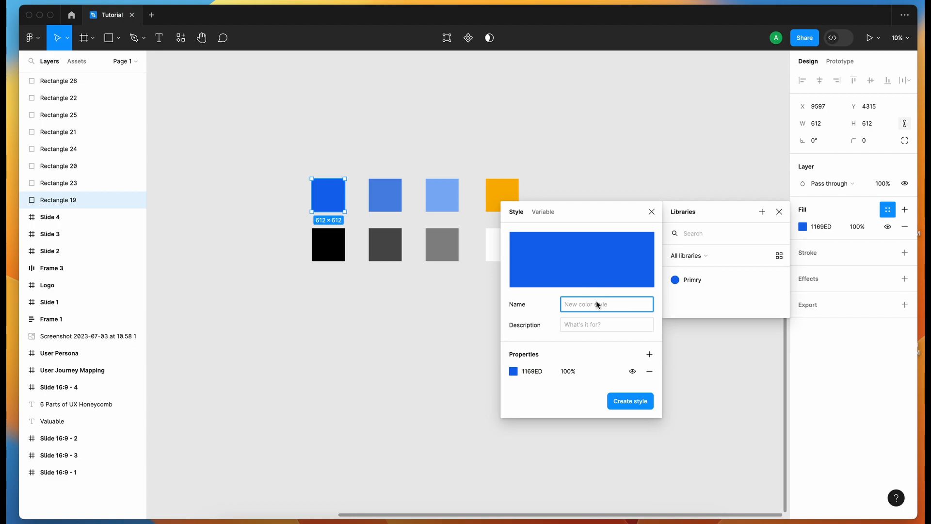
Name the new colour style "Primary Blue"
{"action": "type", "text": "Primary Blu"}
{"action": "key", "text": "BackSpace"}
{"action": "key", "text": "BackSpace"}
{"action": "key", "text": "BackSpace"}
{"action": "key", "text": "BackSpace"}
{"action": "key", "text": "BackSpace"}
{"action": "key", "text": "BackSpace"}
{"action": "key", "text": "BackSpace"}
{"action": "key", "text": "BackSpace"}
{"action": "key", "text": "BackSpace"}
{"action": "type", "text": "Primary Blue"}
Describe the style as "Use this color for primary CTAs and texts" and create it
{"action": "left_click", "coordinate": [597, 327]}
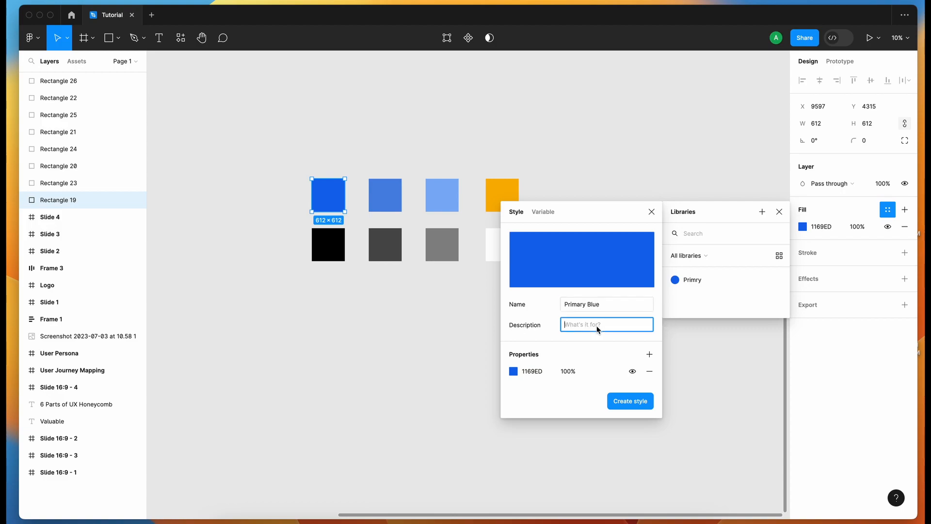
{"action": "type", "text": "Use this color for"}
{"action": "type", "text": "s and texts"}
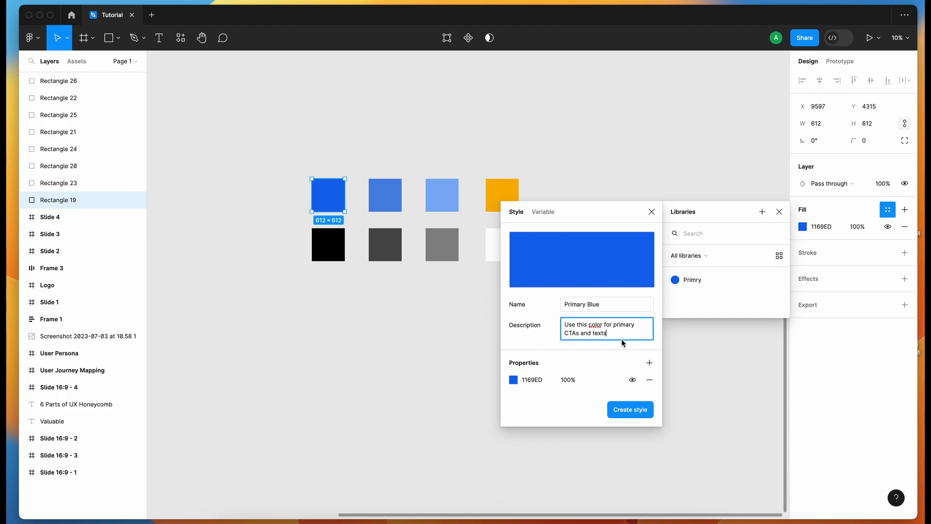
{"action": "left_click", "coordinate": [639, 414]}
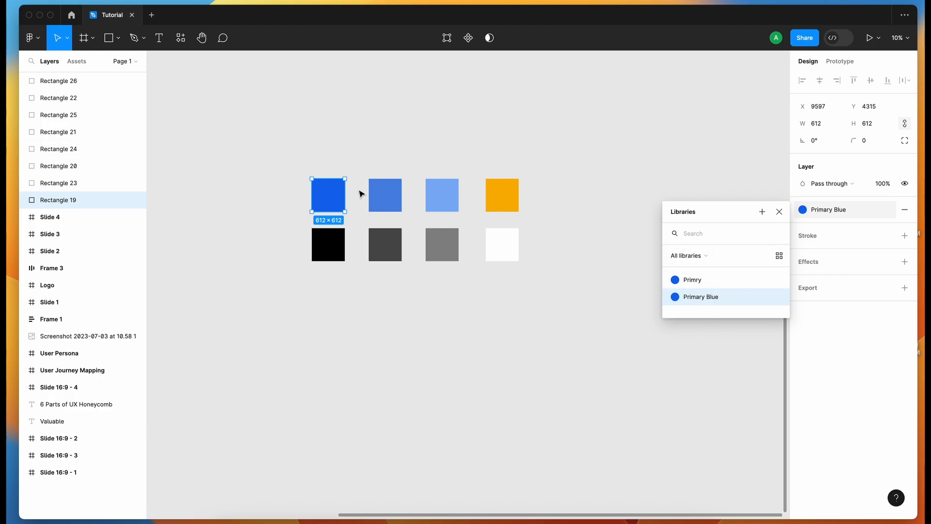
Create a colour style named "Secondry Blue" from the medium blue square, with a placeholder description beginning "Lorem i"
{"action": "left_click", "coordinate": [380, 203]}
{"action": "left_click", "coordinate": [887, 210]}
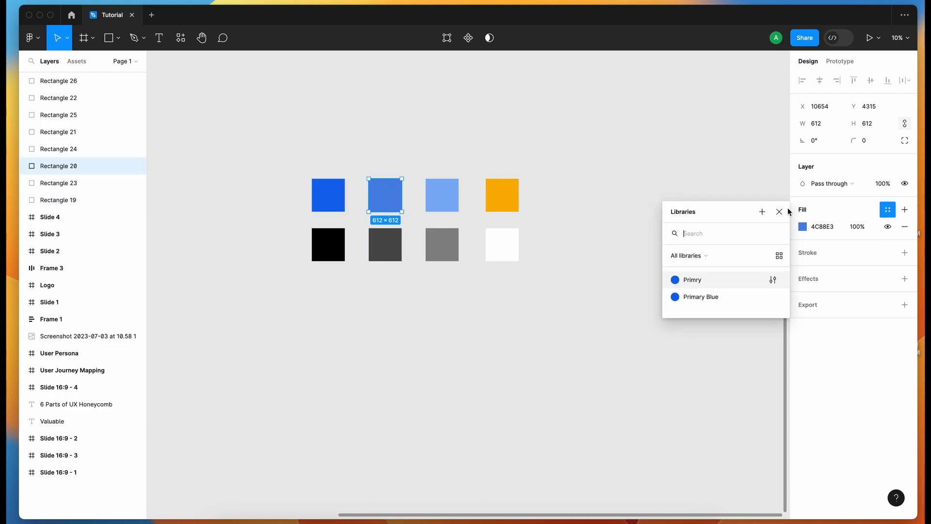
{"action": "left_click", "coordinate": [762, 211]}
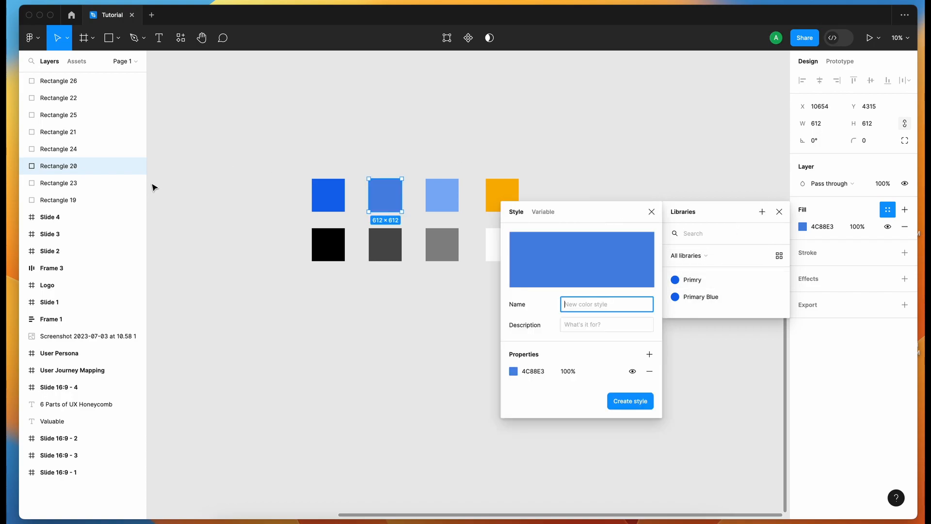
{"action": "type", "text": "Secondry Blue"}
{"action": "left_click", "coordinate": [587, 325]}
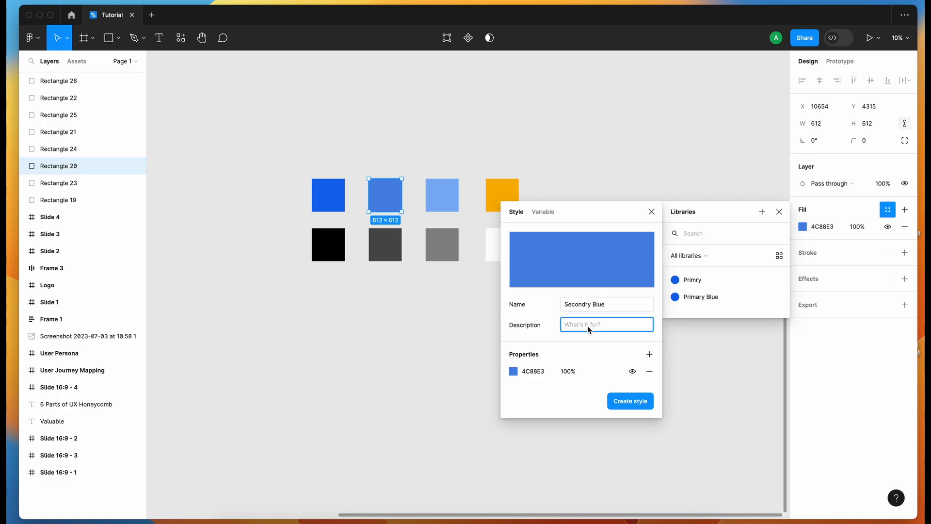
{"action": "type", "text": "Lorem i"}
{"action": "left_click", "coordinate": [631, 401]}
Create a colour style named "Tertiary" from the light blue square's single fill
{"action": "left_click", "coordinate": [442, 195]}
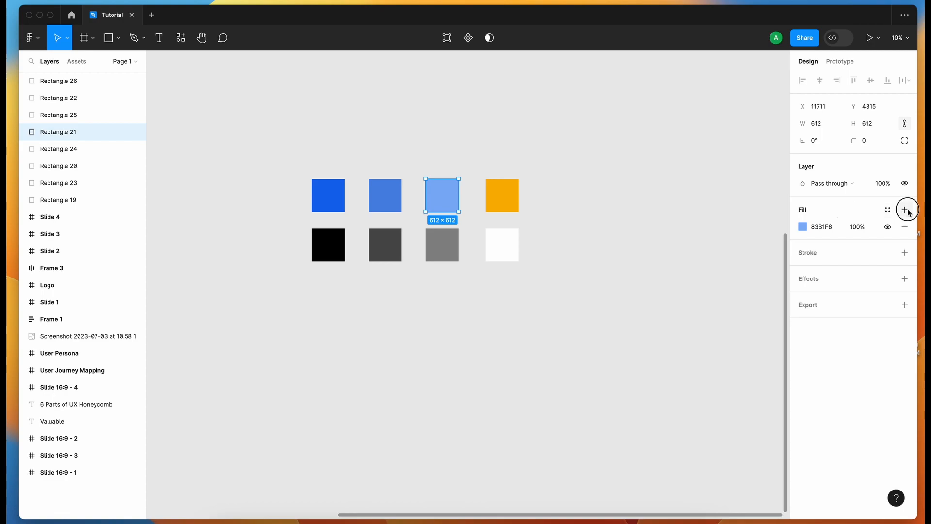
{"action": "left_click", "coordinate": [907, 211]}
{"action": "key", "text": "super+z"}
{"action": "left_click", "coordinate": [888, 209]}
{"action": "left_click", "coordinate": [762, 212]}
{"action": "type", "text": "Tertiary"}
{"action": "left_click", "coordinate": [631, 401]}
Create a colour style named "Contrast" from the orange square
{"action": "left_click", "coordinate": [502, 194]}
{"action": "left_click", "coordinate": [762, 211]}
{"action": "type", "text": "Contrast"}
{"action": "left_click", "coordinate": [630, 401]}
Create a colour style named "Primary Text" from the black square
{"action": "left_click", "coordinate": [328, 244]}
{"action": "left_click", "coordinate": [888, 209]}
{"action": "left_click", "coordinate": [763, 212]}
{"action": "type", "text": "Primary Text"}
{"action": "left_click", "coordinate": [630, 400]}
Create a colour style named "Secondry Text" from the dark grey square
{"action": "left_click", "coordinate": [385, 243]}
{"action": "left_click", "coordinate": [888, 209]}
{"action": "left_click", "coordinate": [762, 212]}
{"action": "type", "text": "Secondry Text"}
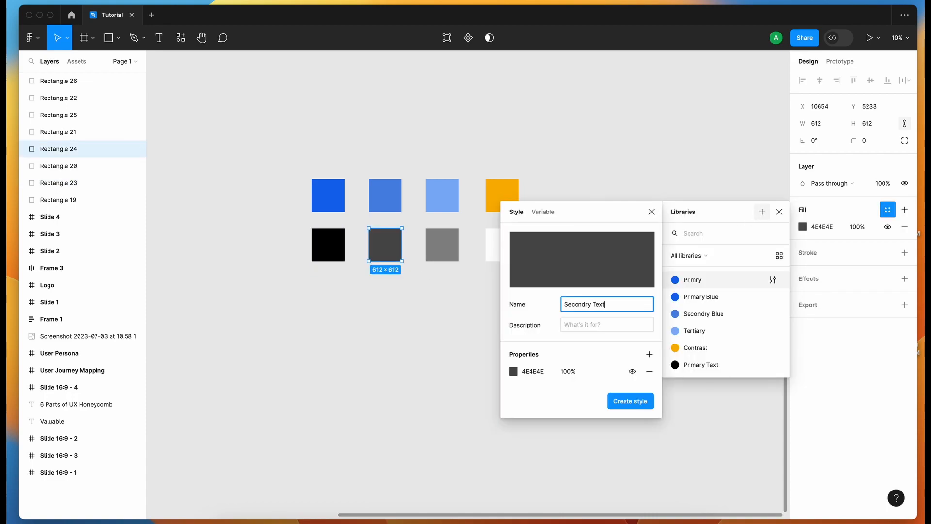
{"action": "left_click", "coordinate": [630, 400]}
Create a colour style named "Grey Text" from the medium grey square
{"action": "left_click", "coordinate": [442, 244]}
{"action": "left_click", "coordinate": [888, 210]}
{"action": "left_click", "coordinate": [763, 212]}
{"action": "type", "text": "Grey Text"}
{"action": "left_click", "coordinate": [630, 401]}
Create a colour style named "White Text" from the white square and clear the selection
{"action": "left_click", "coordinate": [501, 244]}
{"action": "left_click", "coordinate": [888, 209]}
{"action": "left_click", "coordinate": [763, 212]}
{"action": "type", "text": "White Text"}
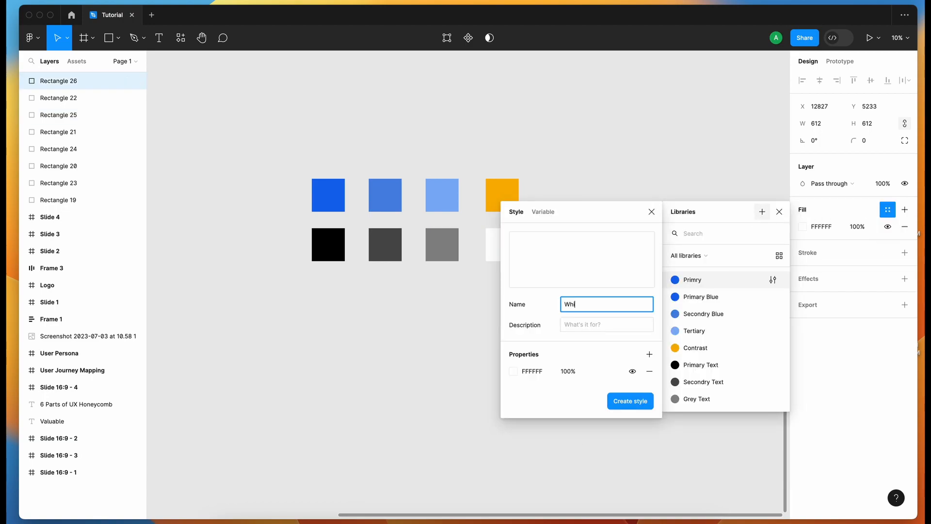
{"action": "left_click", "coordinate": [630, 401]}
{"action": "left_click", "coordinate": [626, 407]}
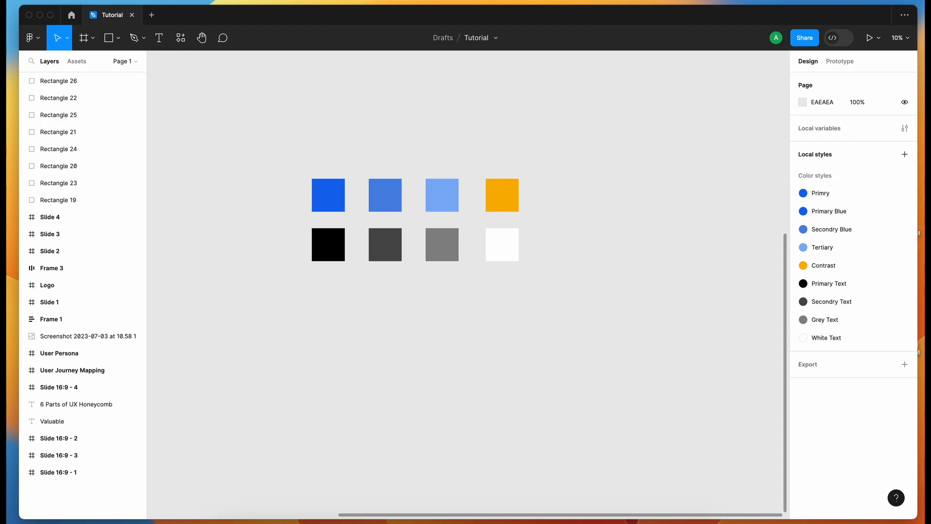
Draw a 988 × 612 rectangle below the swatches and add a second fill to it
{"action": "left_click", "coordinate": [111, 47]}
{"action": "left_click_drag", "start_coordinate": [322, 355], "coordinate": [374, 388]}
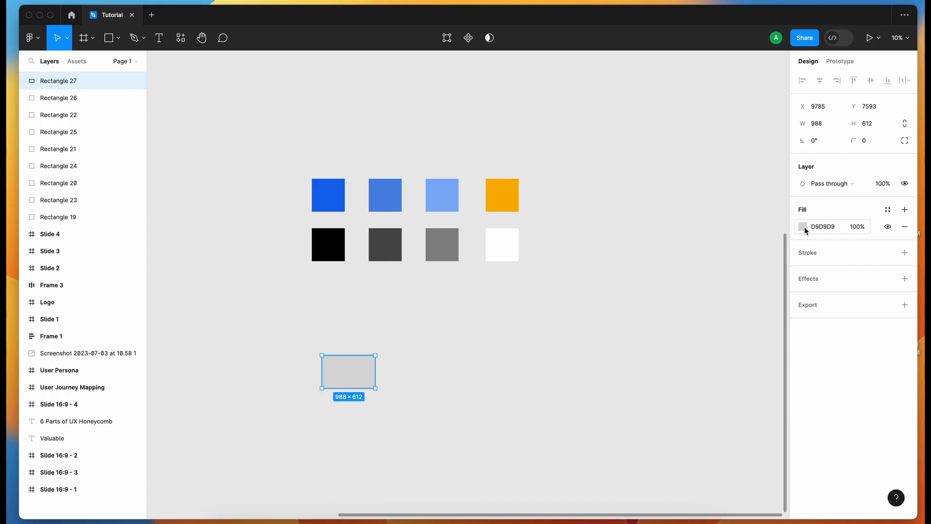
{"action": "left_click", "coordinate": [905, 210]}
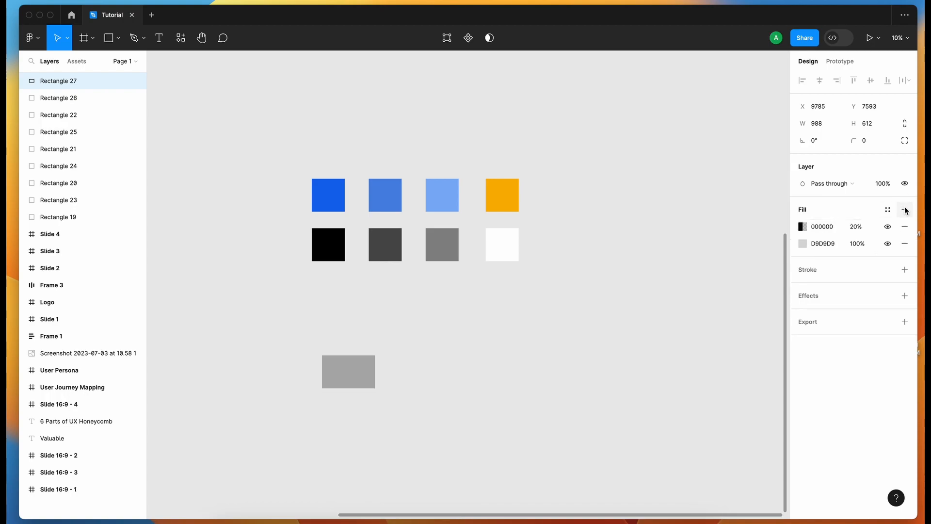
Remove the rectangle's extra black fill and apply the "Secondry Blue" colour style to its remaining fill
{"action": "left_click", "coordinate": [905, 226]}
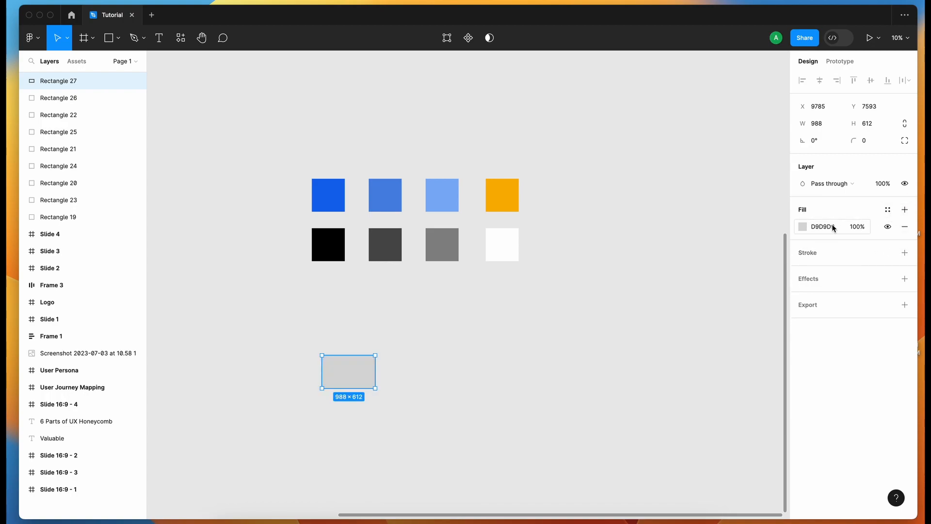
{"action": "left_click", "coordinate": [804, 225]}
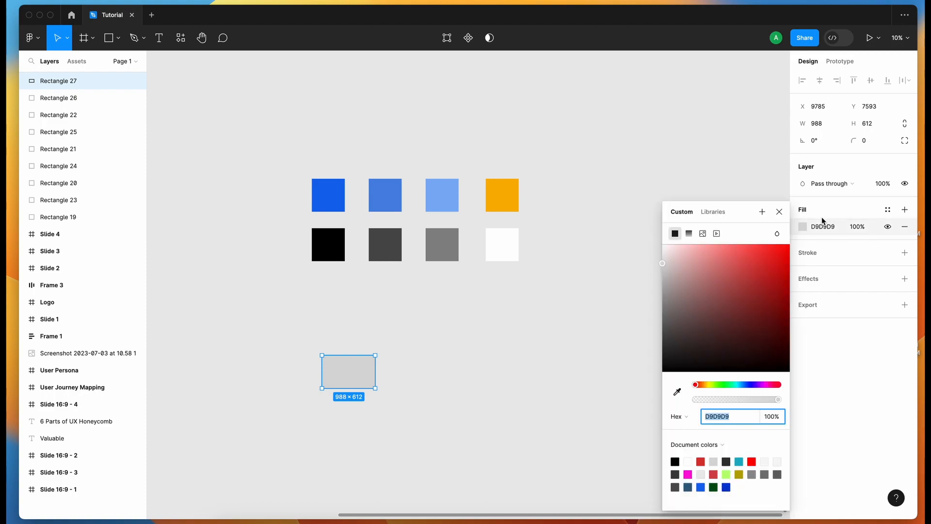
{"action": "left_click", "coordinate": [714, 212]}
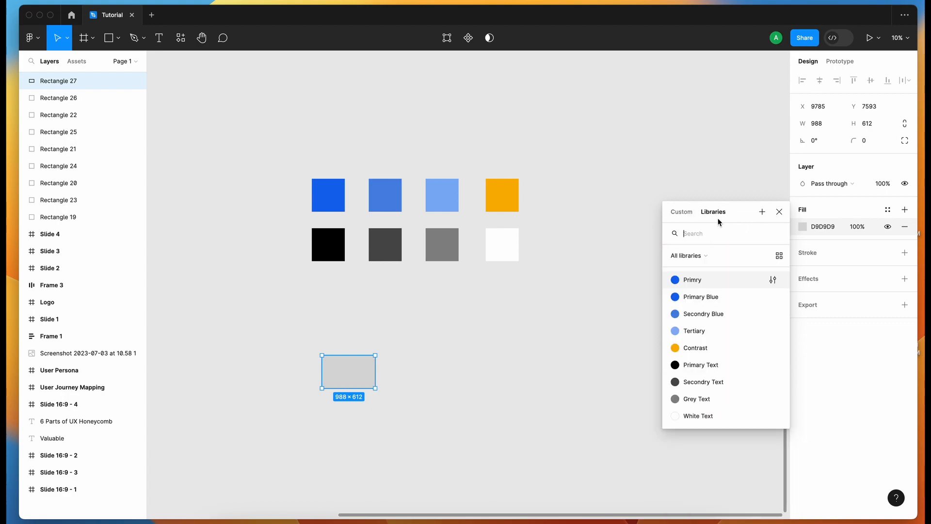
{"action": "left_click", "coordinate": [680, 212]}
{"action": "left_click", "coordinate": [708, 213]}
{"action": "left_click", "coordinate": [699, 313]}
{"action": "left_click", "coordinate": [530, 370]}
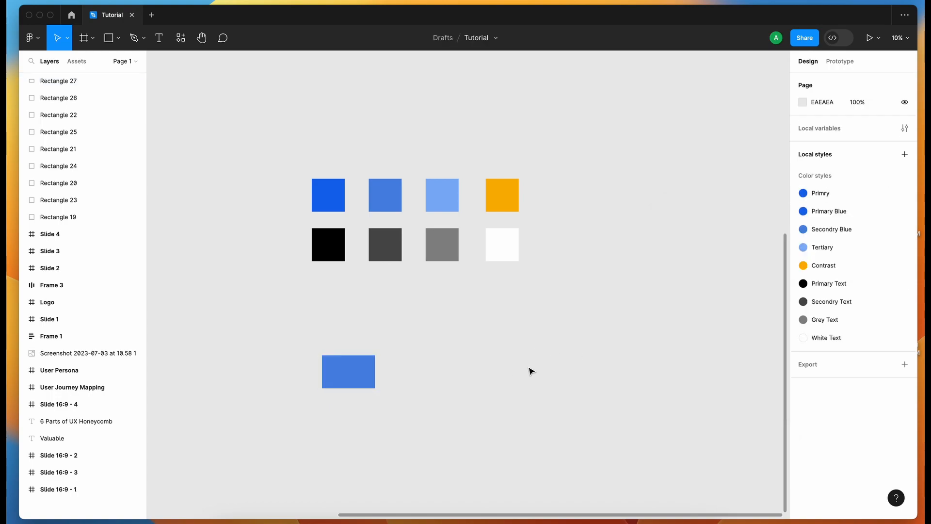
Add the text "Lorem ipsum" beside the blue rectangle below the swatches
{"action": "left_click", "coordinate": [154, 43]}
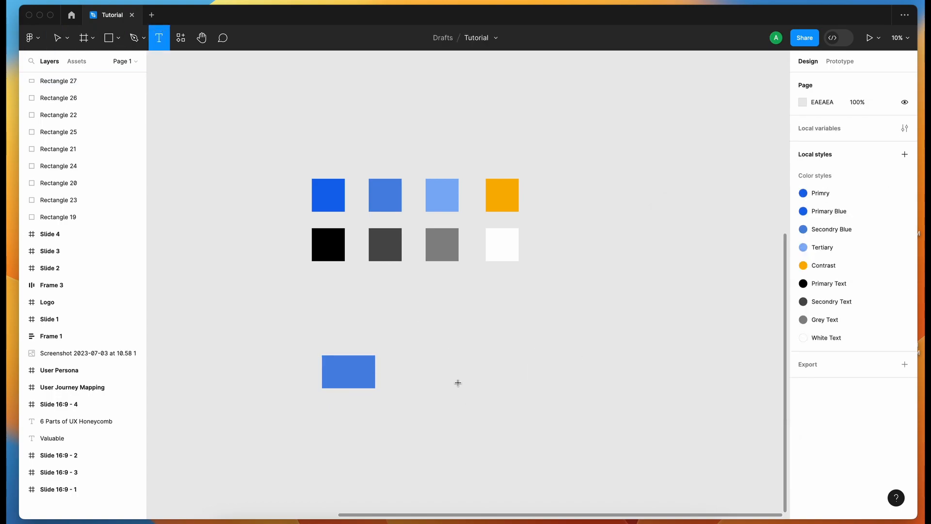
{"action": "left_click", "coordinate": [430, 357]}
{"action": "type", "text": "Lo"}
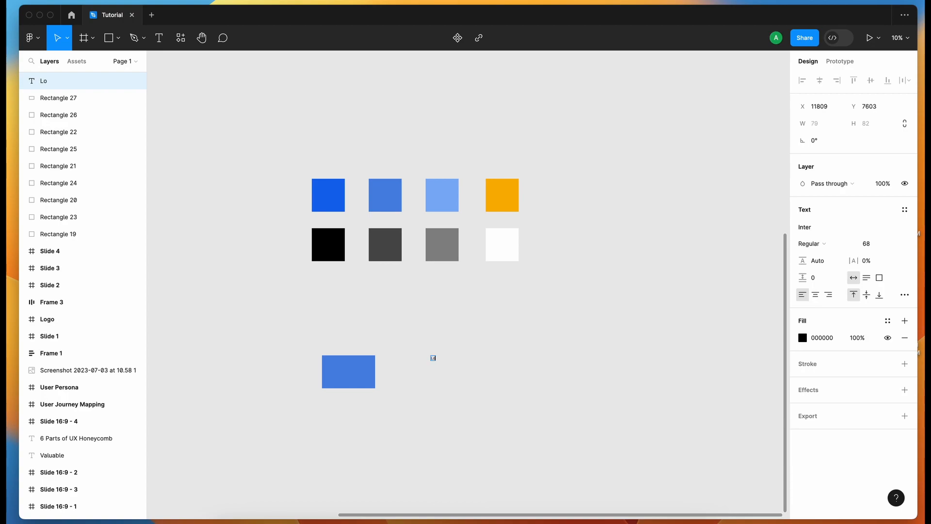
{"action": "type", "text": "rem ipsum"}
{"action": "key", "text": "Escape"}
Increase the "Lorem ipsum" text's font size to 168
{"action": "left_click", "coordinate": [875, 246]}
{"action": "key", "text": "shift+Up"}
{"action": "key", "text": "shift+Up"}
{"action": "key", "text": "shift+Up"}
{"action": "key", "text": "shift+Up"}
{"action": "key", "text": "shift+Up"}
{"action": "key", "text": "shift+Up"}
{"action": "key", "text": "shift+Up"}
{"action": "key", "text": "shift+Up"}
{"action": "key", "text": "shift+Up"}
{"action": "key", "text": "shift+Up"}
{"action": "key", "text": "shift+Up"}
{"action": "key", "text": "shift+Up"}
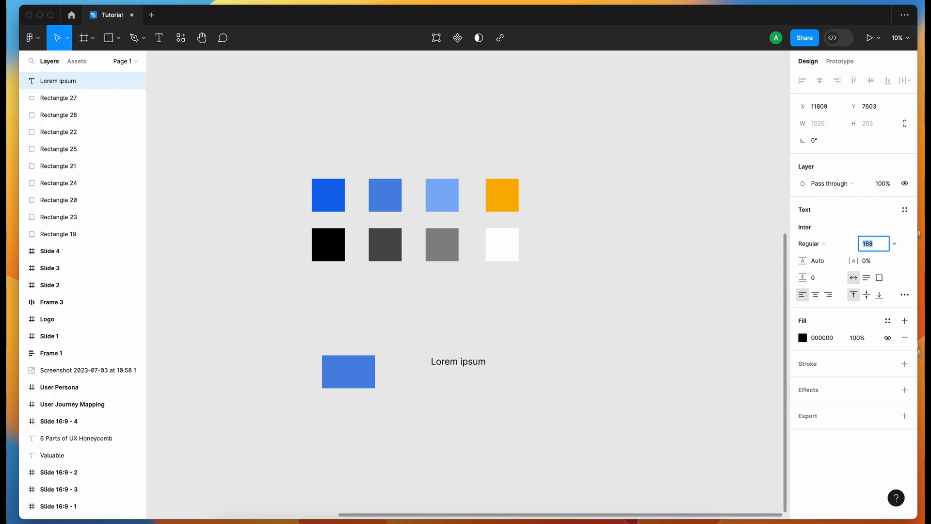
{"action": "left_click", "coordinate": [704, 320]}
Apply the "Primry" colour style to the "Lorem ipsum" text
{"action": "left_click", "coordinate": [459, 361]}
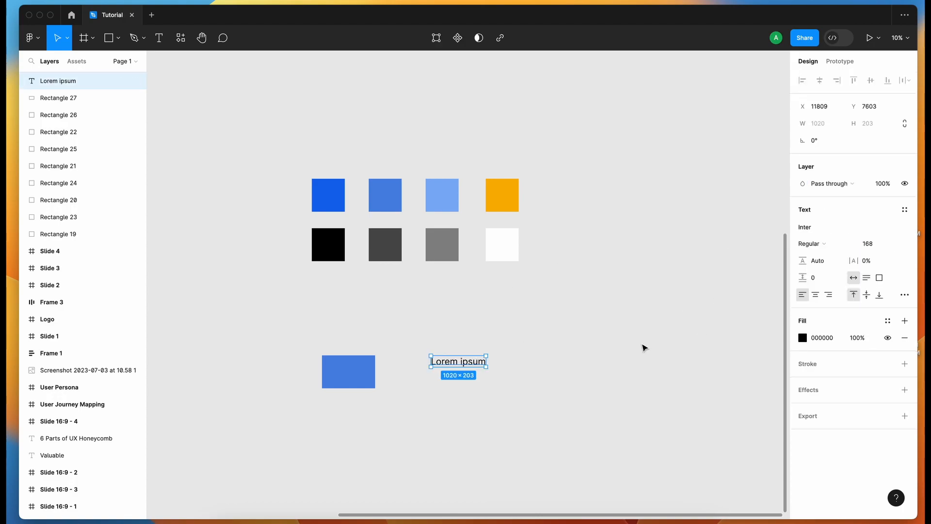
{"action": "left_click", "coordinate": [803, 337]}
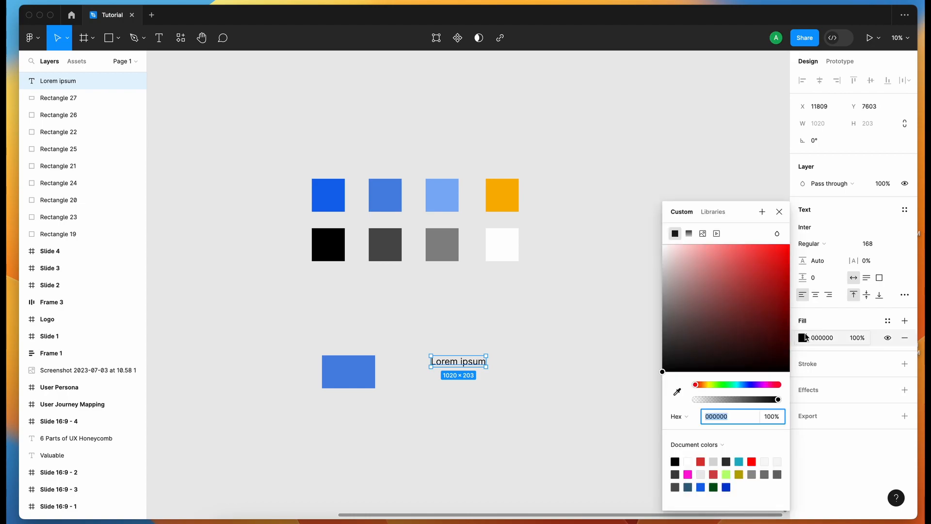
{"action": "left_click", "coordinate": [713, 212]}
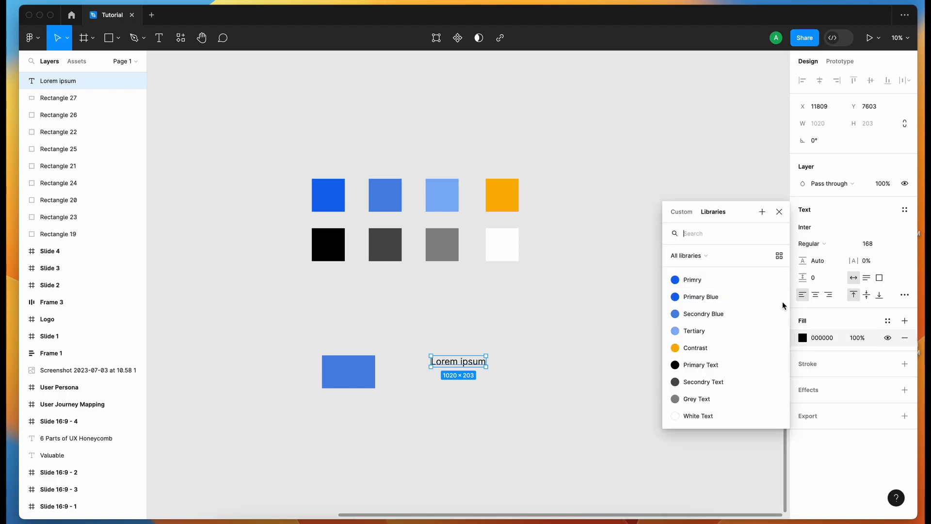
{"action": "left_click", "coordinate": [703, 280]}
{"action": "left_click", "coordinate": [588, 311]}
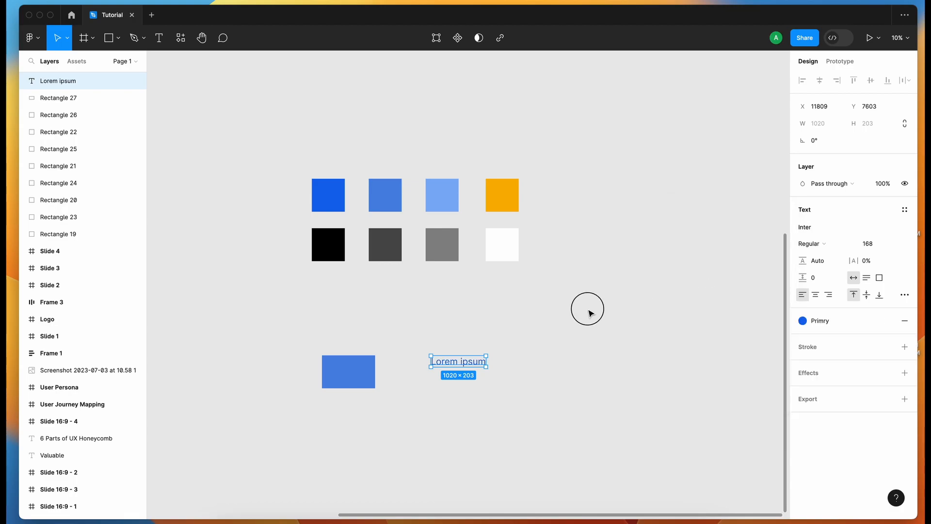
Move the "Lorem ipsum" text to just below the blue rectangle
{"action": "left_click_drag", "start_coordinate": [454, 364], "coordinate": [426, 371]}
{"action": "left_click_drag", "start_coordinate": [508, 331], "coordinate": [286, 394]}
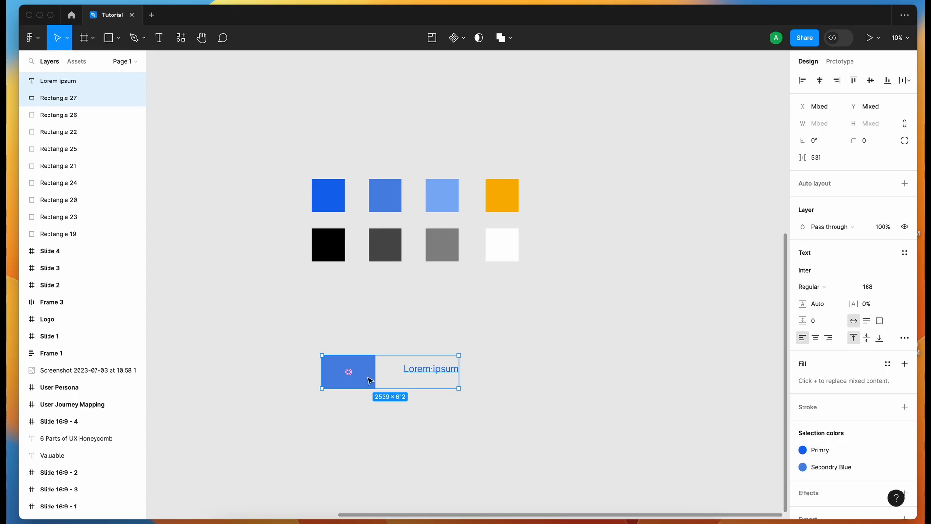
{"action": "left_click", "coordinate": [501, 355]}
{"action": "left_click_drag", "start_coordinate": [502, 355], "coordinate": [306, 410]}
{"action": "left_click", "coordinate": [514, 347]}
{"action": "left_click_drag", "start_coordinate": [516, 346], "coordinate": [331, 403]}
{"action": "left_click", "coordinate": [524, 313]}
{"action": "left_click_drag", "start_coordinate": [426, 372], "coordinate": [353, 444]}
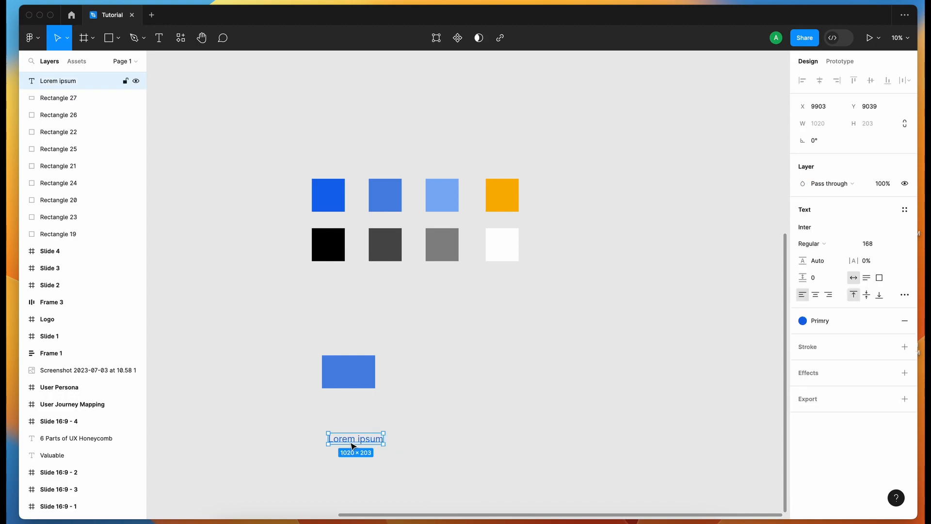
Set the "Lorem ipsum" text to Roboto Medium at size 32
{"action": "left_click", "coordinate": [818, 232]}
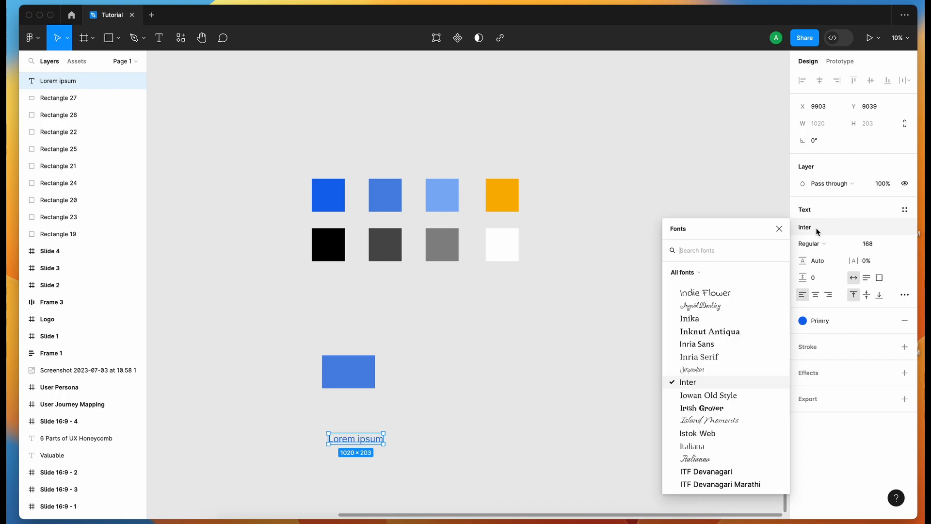
{"action": "type", "text": "robo"}
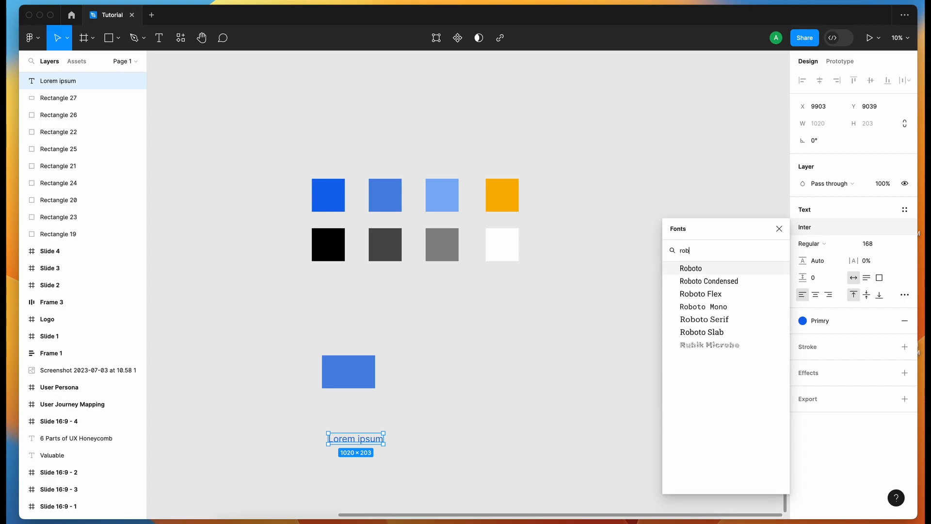
{"action": "key", "text": "Return"}
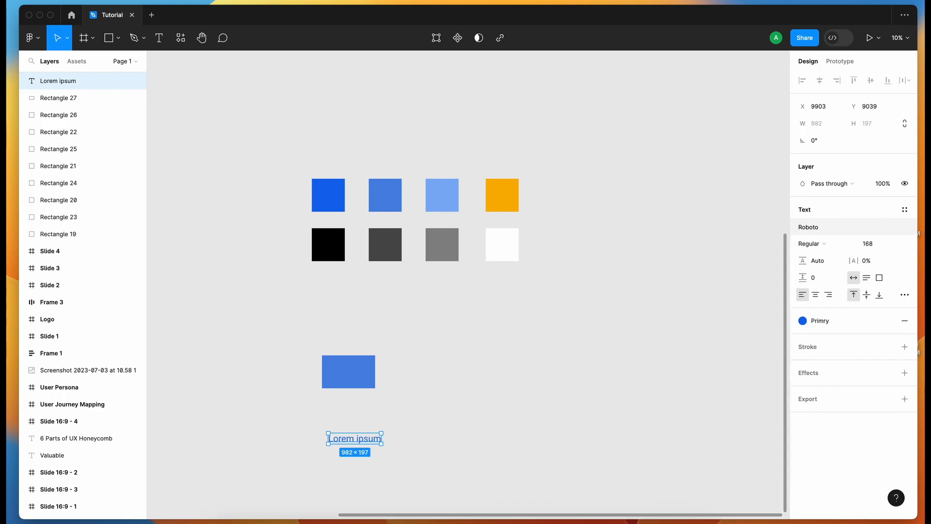
{"action": "left_click", "coordinate": [833, 243]}
{"action": "left_click", "coordinate": [837, 256]}
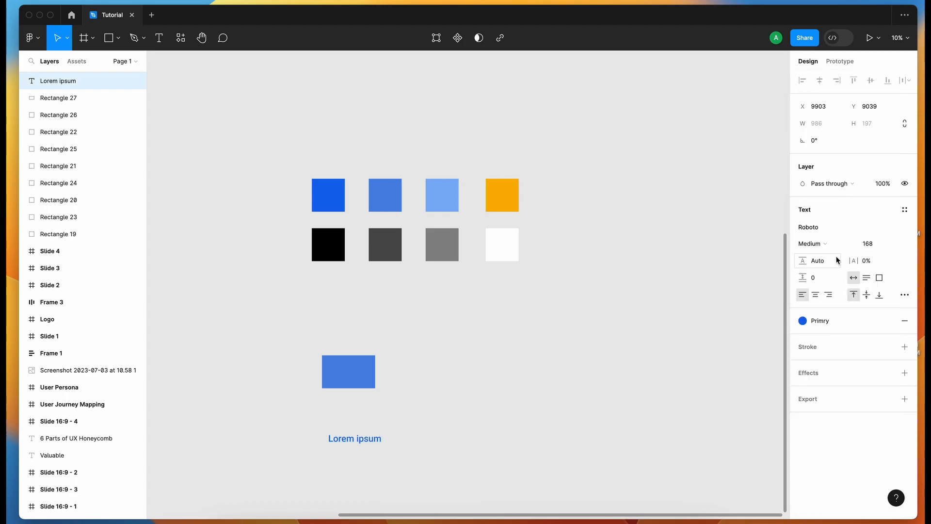
{"action": "left_click", "coordinate": [885, 248]}
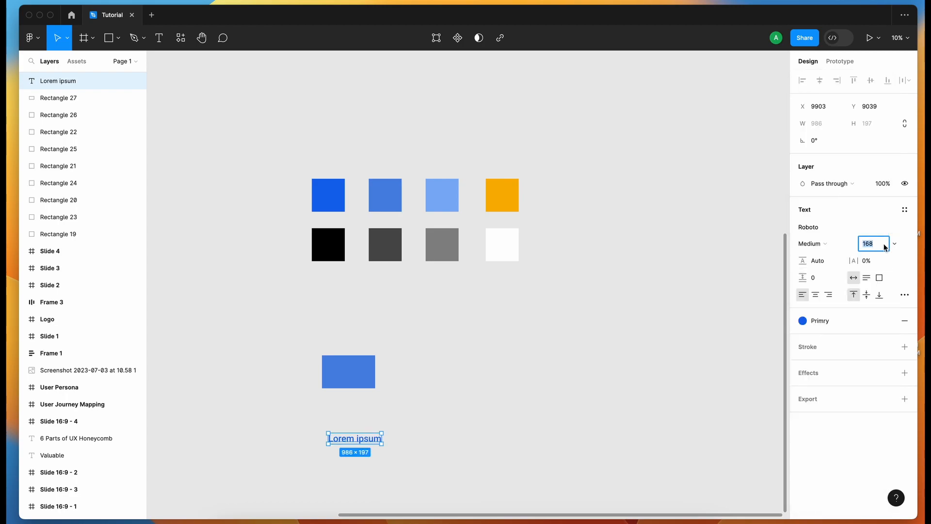
{"action": "type", "text": "32"}
{"action": "key", "text": "Return"}
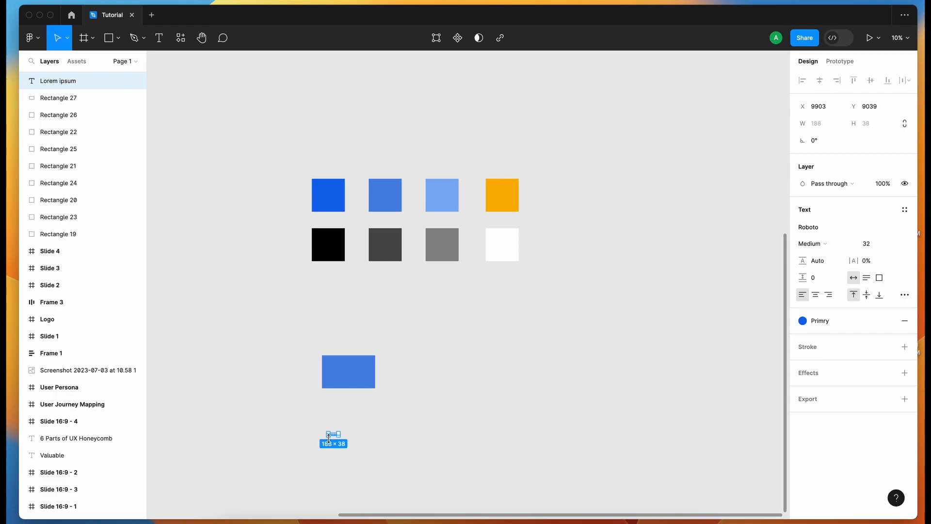
Create a text style named "H1" from the "Lorem ipsum" text with the description "Use this for H! Headings"
{"action": "scroll", "coordinate": [326, 434], "scroll_direction": "up", "scroll_amount": 3}
{"action": "scroll", "coordinate": [327, 435], "scroll_direction": "down", "scroll_amount": 3}
{"action": "scroll", "coordinate": [339, 343], "scroll_direction": "up", "scroll_amount": 10}
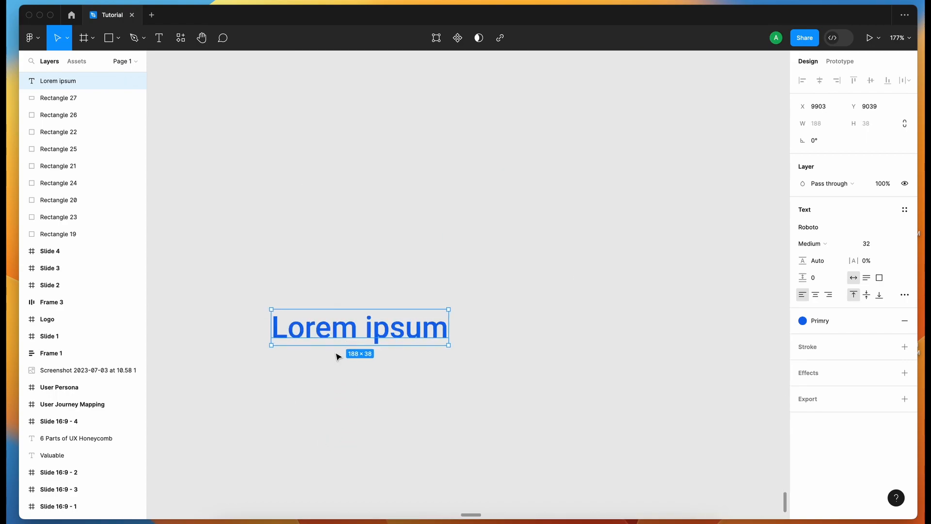
{"action": "scroll", "coordinate": [337, 355], "scroll_direction": "up", "scroll_amount": 3}
{"action": "left_click", "coordinate": [337, 356]}
{"action": "left_click", "coordinate": [378, 266]}
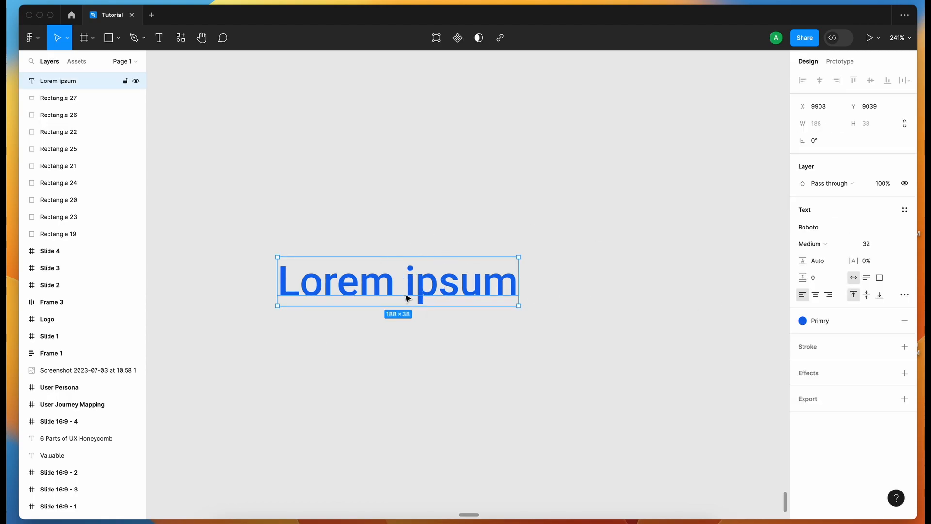
{"action": "left_click", "coordinate": [904, 212]}
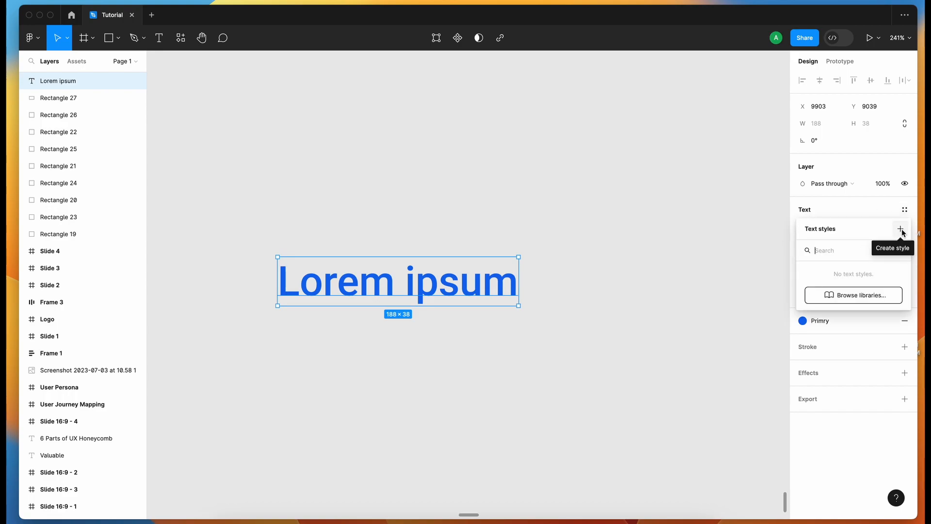
{"action": "left_click", "coordinate": [900, 229]}
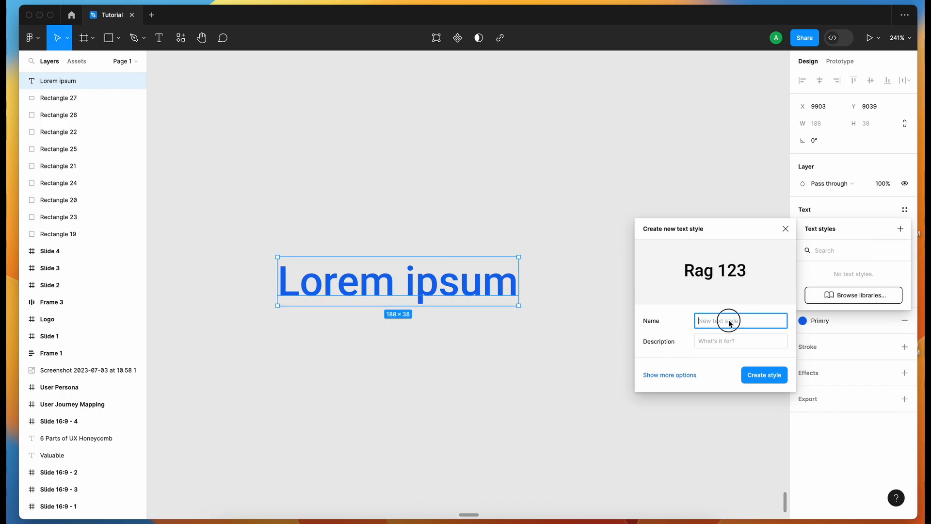
{"action": "type", "text": "Heading 32"}
{"action": "key", "text": "super+a"}
{"action": "type", "text": "H"}
{"action": "left_click", "coordinate": [734, 341]}
{"action": "type", "text": "Use"}
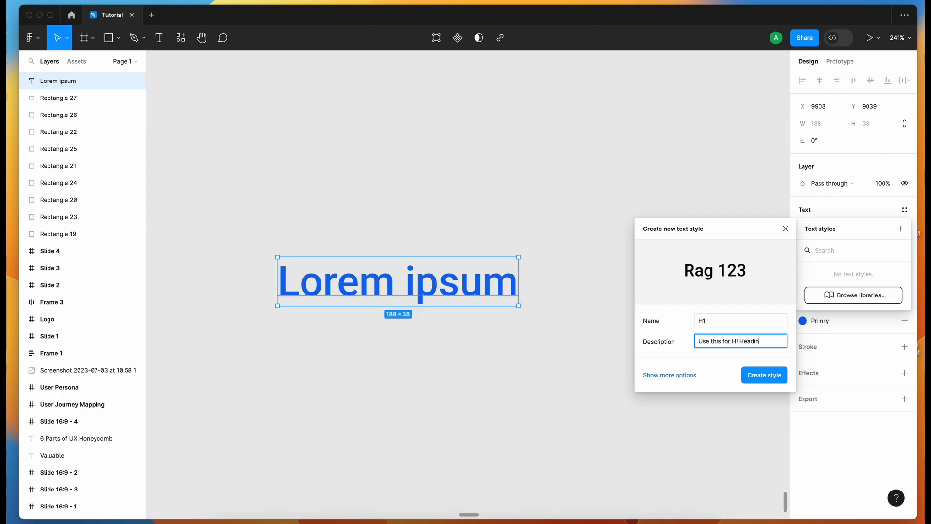
{"action": "left_click", "coordinate": [774, 378]}
{"action": "left_click", "coordinate": [505, 372]}
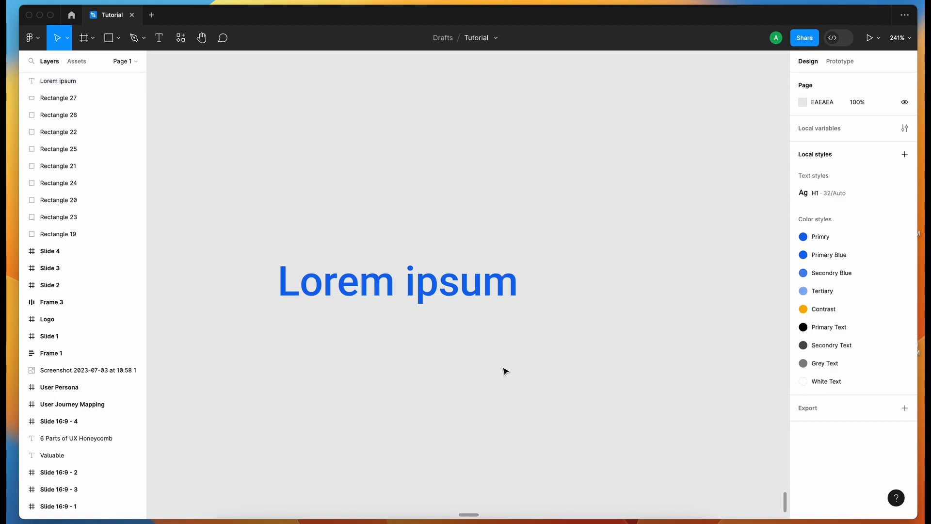
Add a second text reading "Lorem ispum" below the blue "Lorem ipsum" text
{"action": "scroll", "coordinate": [504, 371], "scroll_direction": "down", "scroll_amount": 5}
{"action": "right_click", "coordinate": [505, 368]}
{"action": "left_click", "coordinate": [308, 221]}
{"action": "scroll", "coordinate": [312, 238], "scroll_direction": "down", "scroll_amount": 2}
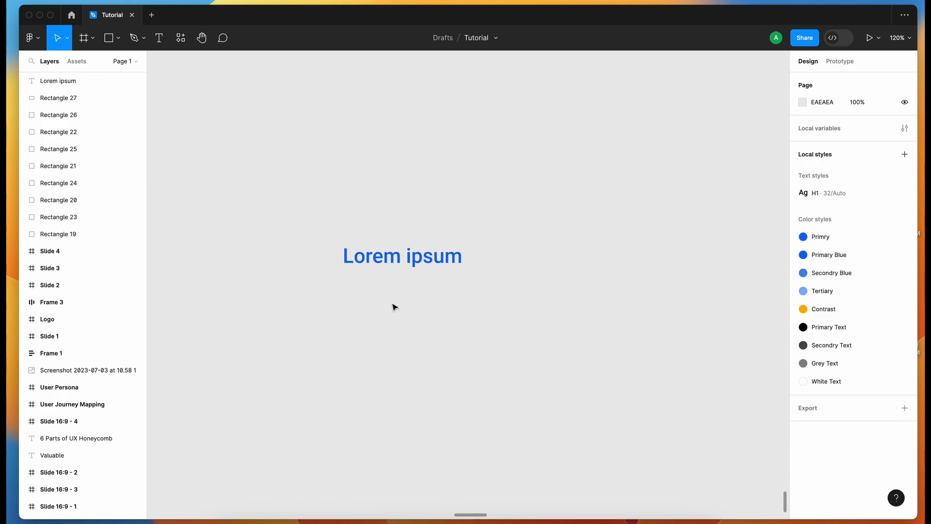
{"action": "left_click", "coordinate": [158, 38]}
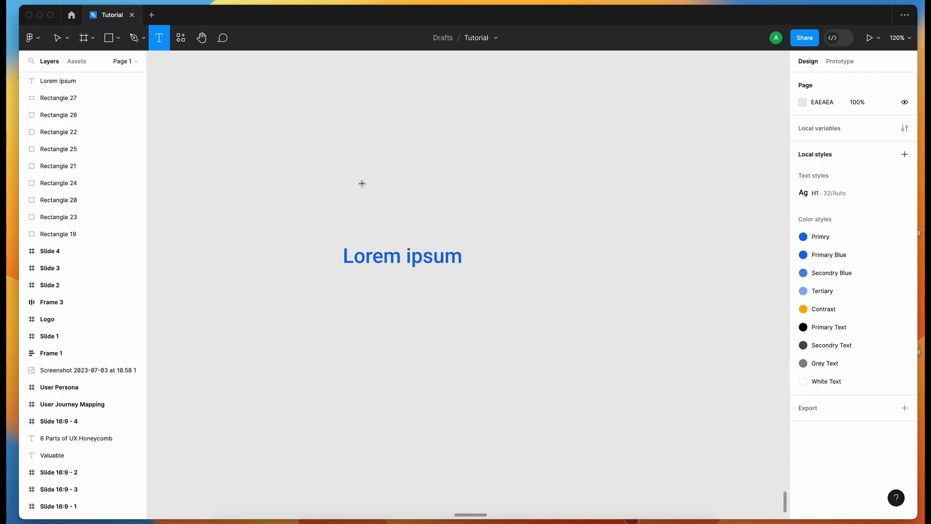
{"action": "left_click", "coordinate": [359, 361]}
{"action": "type", "text": "Lorem isp"}
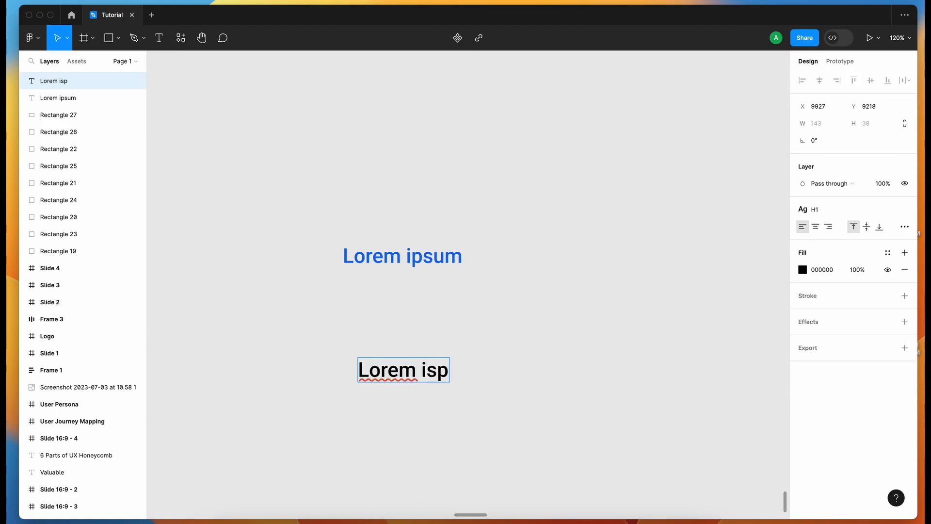
{"action": "type", "text": "um"}
{"action": "key", "text": "Escape"}
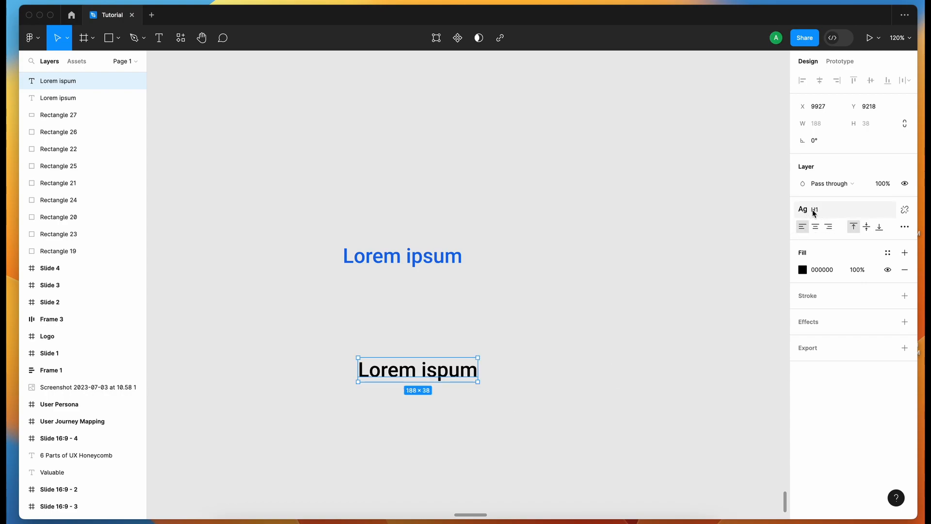
Detach the H1 style from the black "Lorem ispum" text to make it ExtraBold, and move it closer to the blue text
{"action": "left_click", "coordinate": [905, 210]}
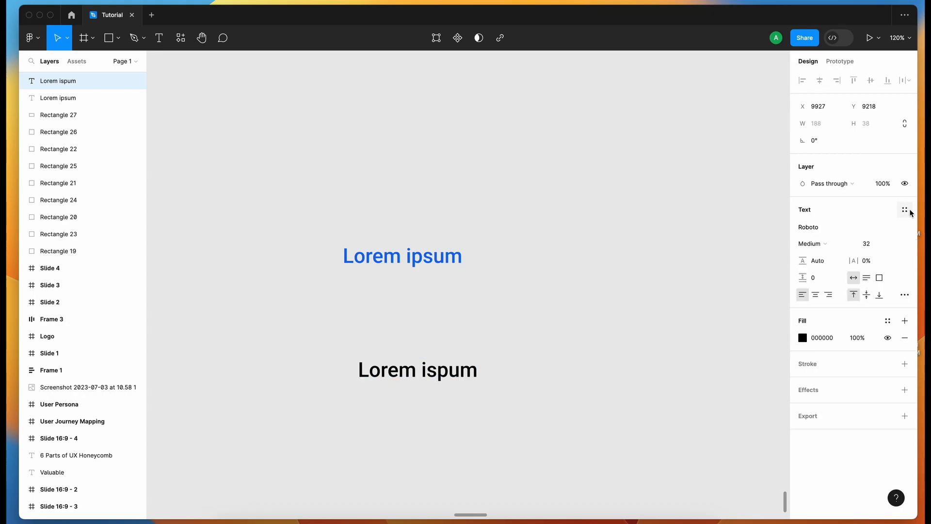
{"action": "left_click", "coordinate": [839, 245]}
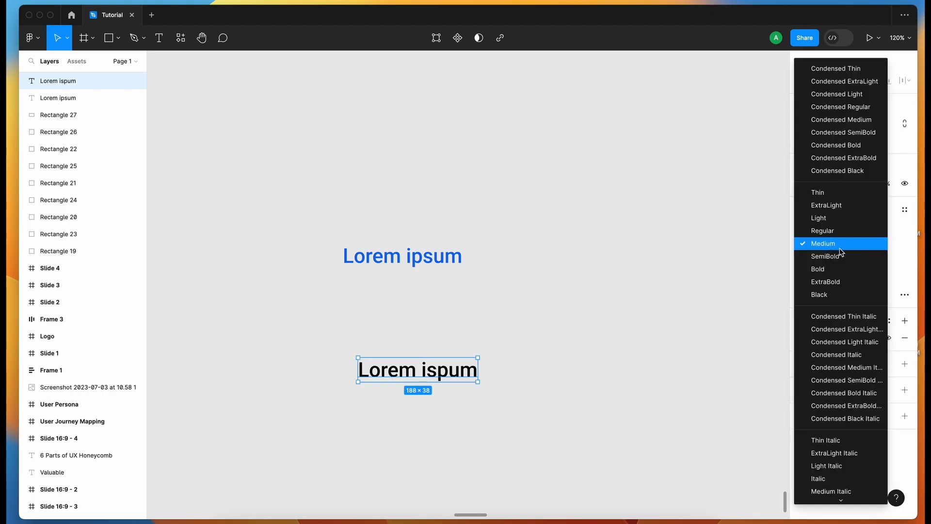
{"action": "left_click", "coordinate": [840, 277]}
{"action": "left_click", "coordinate": [787, 297]}
{"action": "left_click_drag", "start_coordinate": [436, 361], "coordinate": [411, 332]}
{"action": "left_click", "coordinate": [457, 397]}
Add a "Lorem" text below the "Lorem ispum" text and apply the H1 text style to it
{"action": "key", "text": "t"}
{"action": "left_click", "coordinate": [454, 395]}
{"action": "type", "text": "Lorem"}
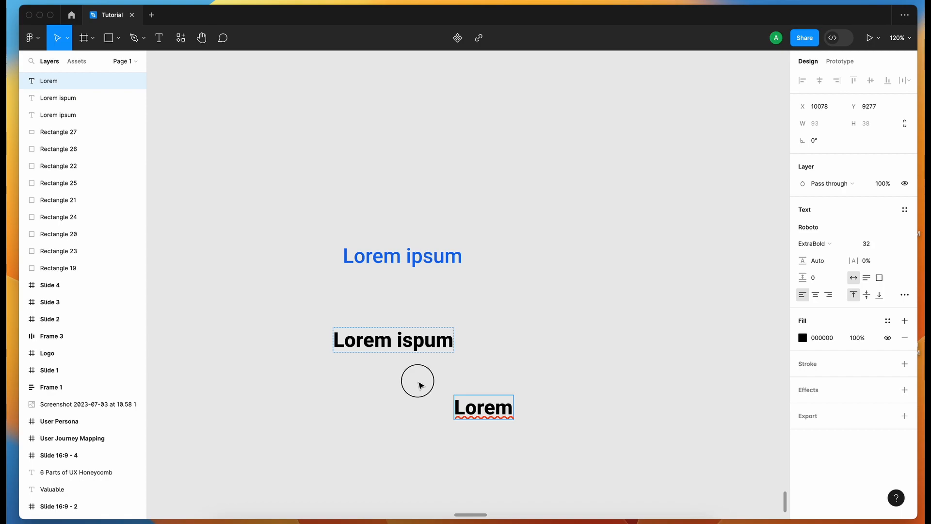
{"action": "key", "text": "Escape"}
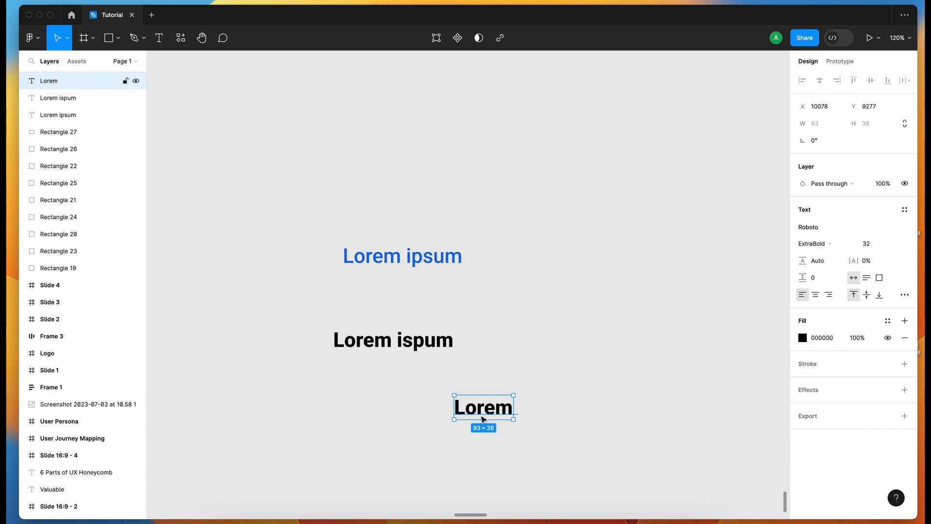
{"action": "left_click", "coordinate": [905, 210]}
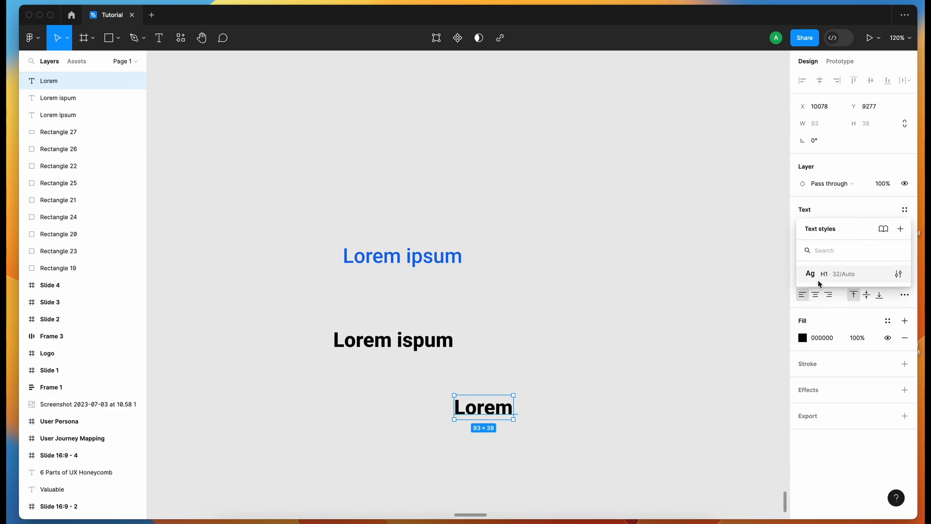
{"action": "left_click", "coordinate": [848, 276]}
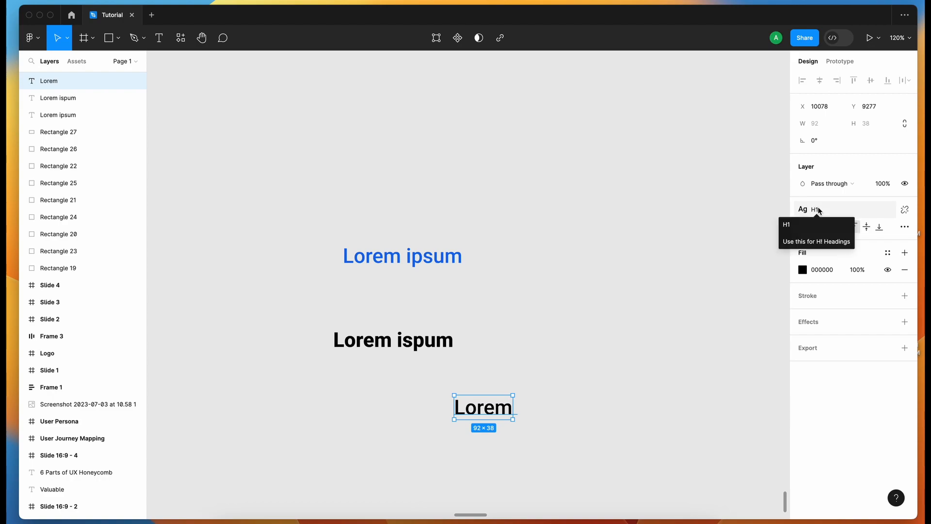
Apply the Primry colour style to the black "Lorem" text
{"action": "left_click", "coordinate": [803, 270]}
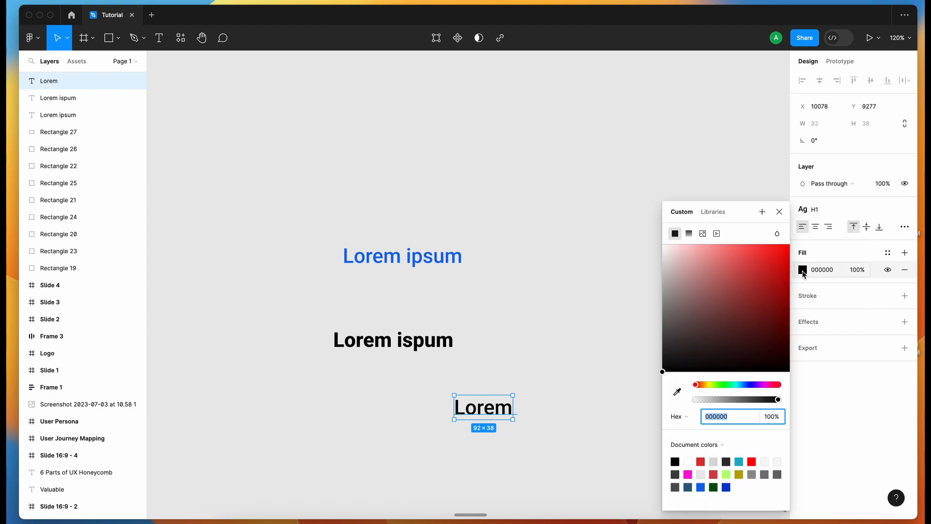
{"action": "left_click", "coordinate": [713, 212]}
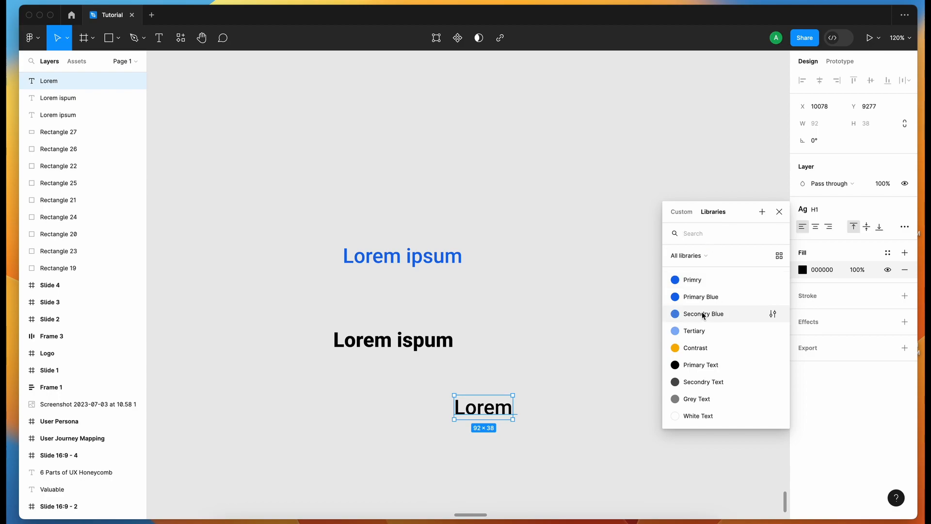
{"action": "left_click", "coordinate": [679, 280]}
{"action": "left_click", "coordinate": [604, 324]}
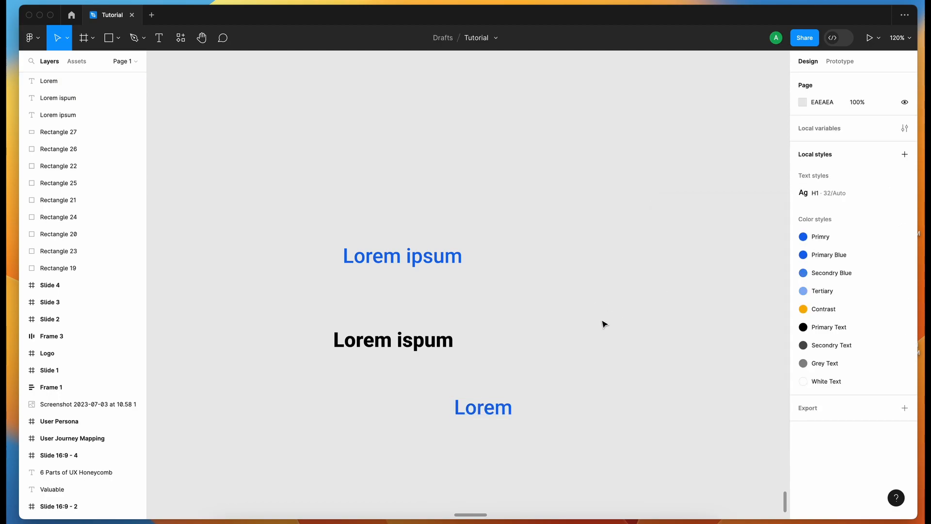
Delete all three sample texts from the canvas
{"action": "left_click_drag", "start_coordinate": [282, 217], "coordinate": [563, 434]}
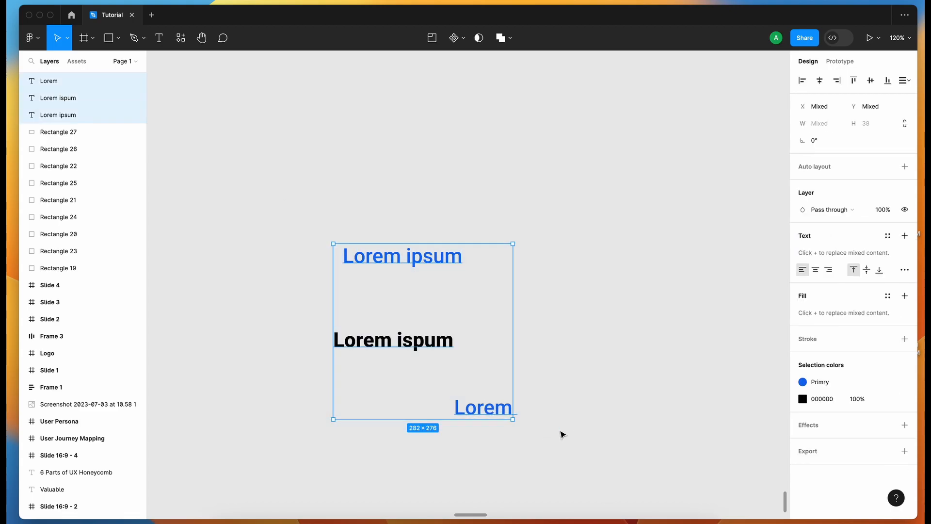
{"action": "key", "text": "Delete"}
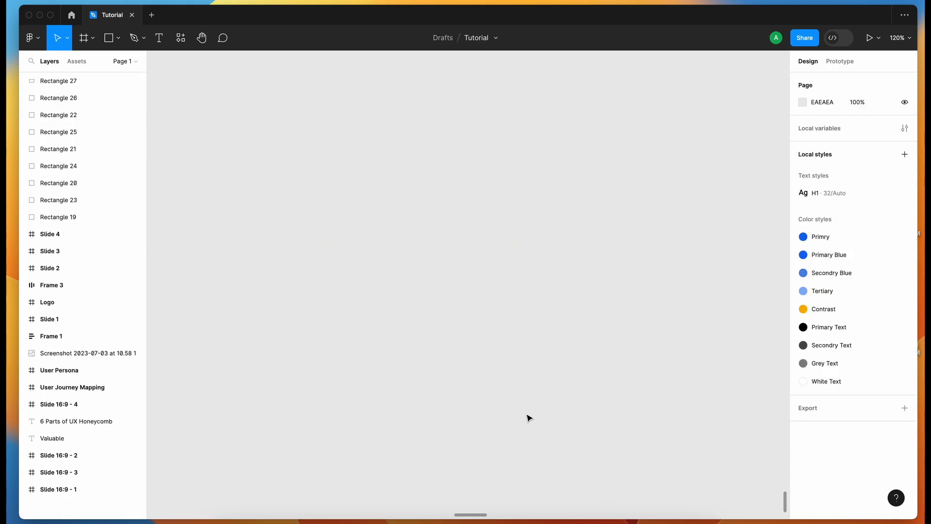
Draw a frame of about 158 × 53 on the empty canvas
{"action": "key", "text": "r"}
{"action": "left_click", "coordinate": [85, 38]}
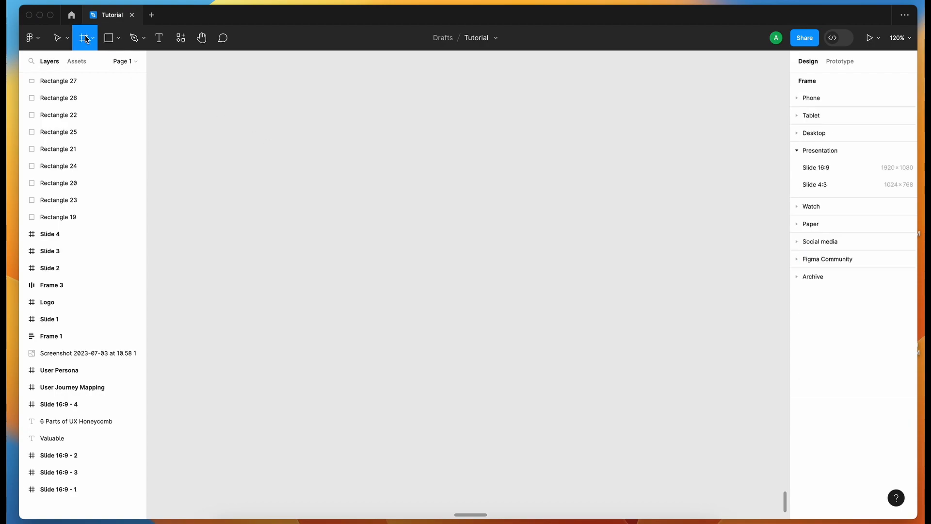
{"action": "left_click", "coordinate": [89, 44]}
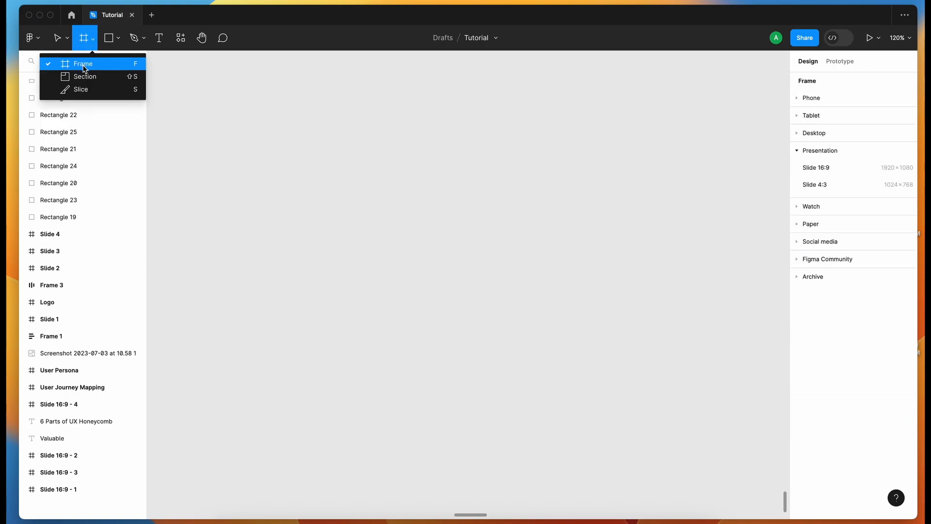
{"action": "left_click", "coordinate": [83, 68]}
{"action": "left_click_drag", "start_coordinate": [312, 146], "coordinate": [412, 179]}
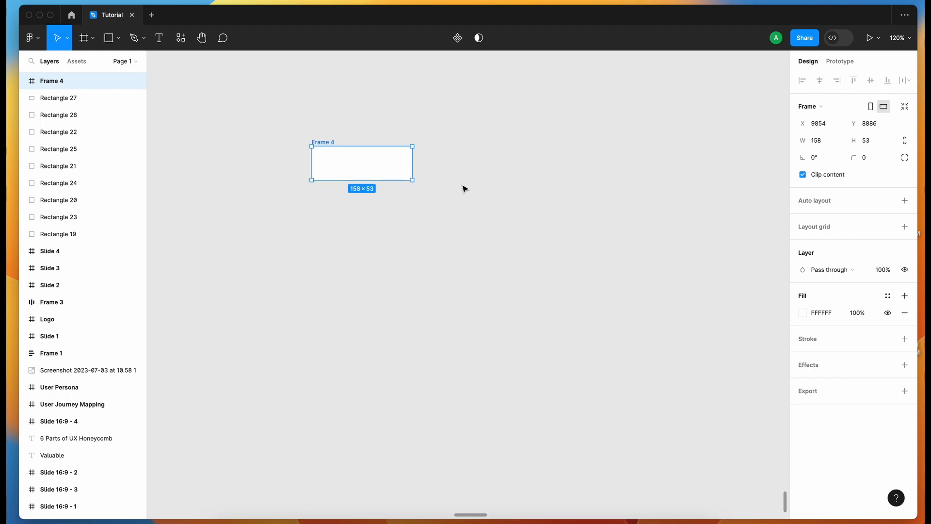
Fill the new frame with the Primry colour style
{"action": "left_click", "coordinate": [803, 312]}
{"action": "left_click_drag", "start_coordinate": [744, 303], "coordinate": [611, 336]}
{"action": "left_click", "coordinate": [803, 312]}
{"action": "left_click", "coordinate": [803, 312]}
{"action": "left_click", "coordinate": [711, 208]}
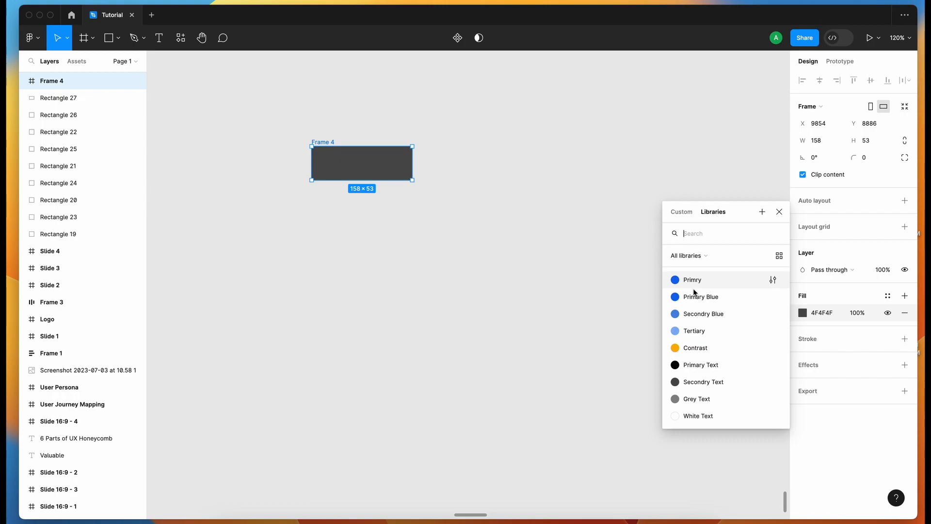
{"action": "left_click", "coordinate": [676, 281]}
{"action": "left_click", "coordinate": [431, 252]}
Add a text reading "Button" and place it in the centre of the blue frame
{"action": "key", "text": "t"}
{"action": "left_click", "coordinate": [356, 272]}
{"action": "type", "text": "C"}
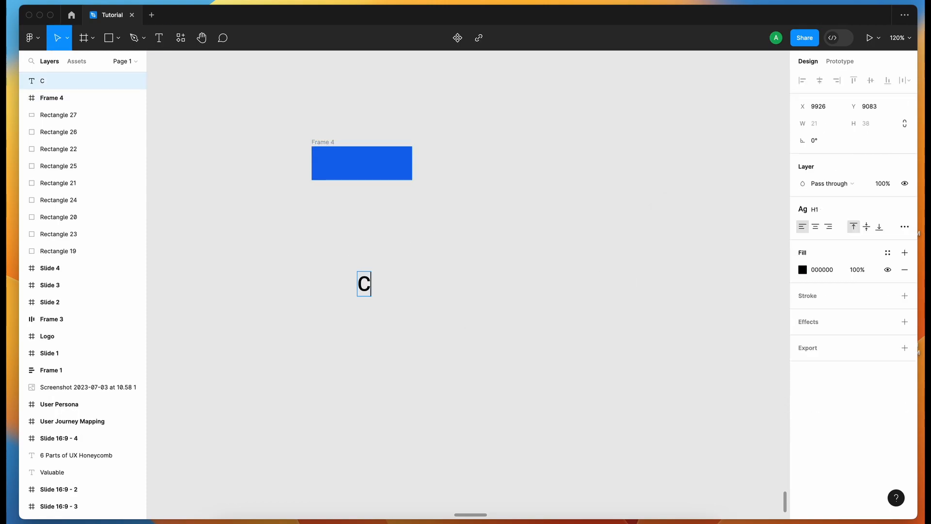
{"action": "key", "text": "BackSpace"}
{"action": "type", "text": "Button"}
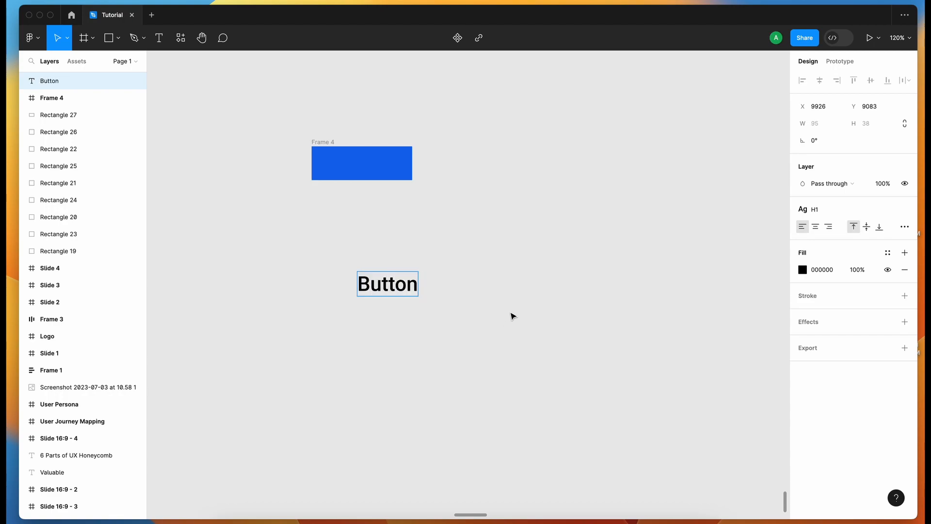
{"action": "key", "text": "Escape"}
{"action": "left_click_drag", "start_coordinate": [391, 283], "coordinate": [366, 162]}
Apply the White Text colour style to the "Button" text
{"action": "left_click", "coordinate": [802, 338]}
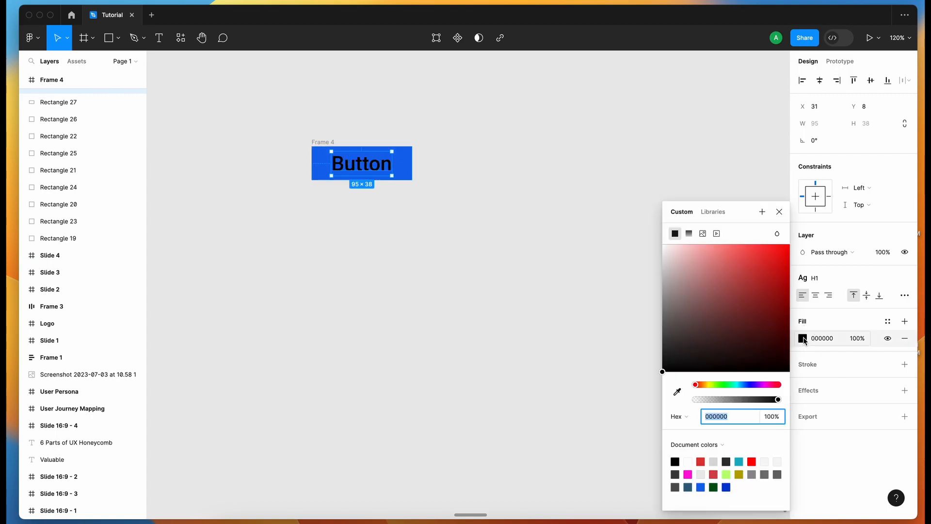
{"action": "left_click", "coordinate": [715, 213]}
{"action": "left_click", "coordinate": [703, 414]}
{"action": "left_click", "coordinate": [590, 370]}
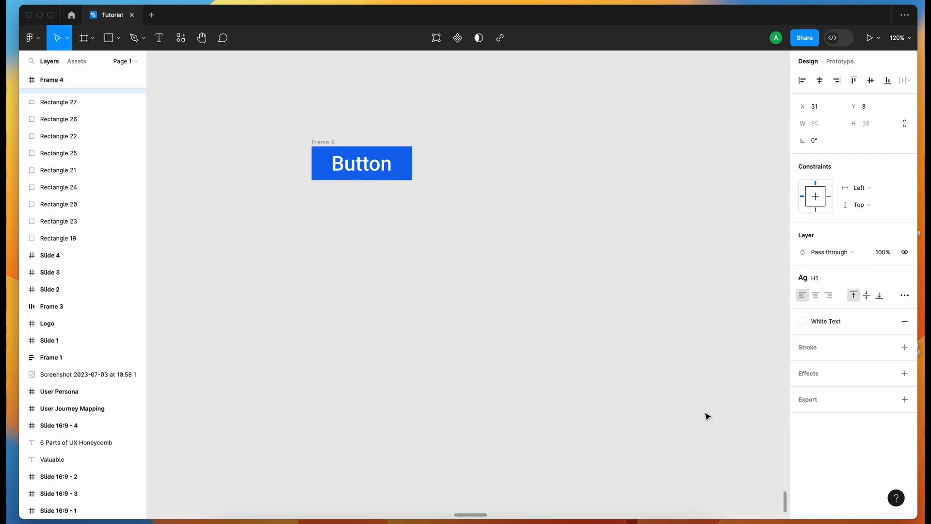
{"action": "left_click", "coordinate": [314, 141]}
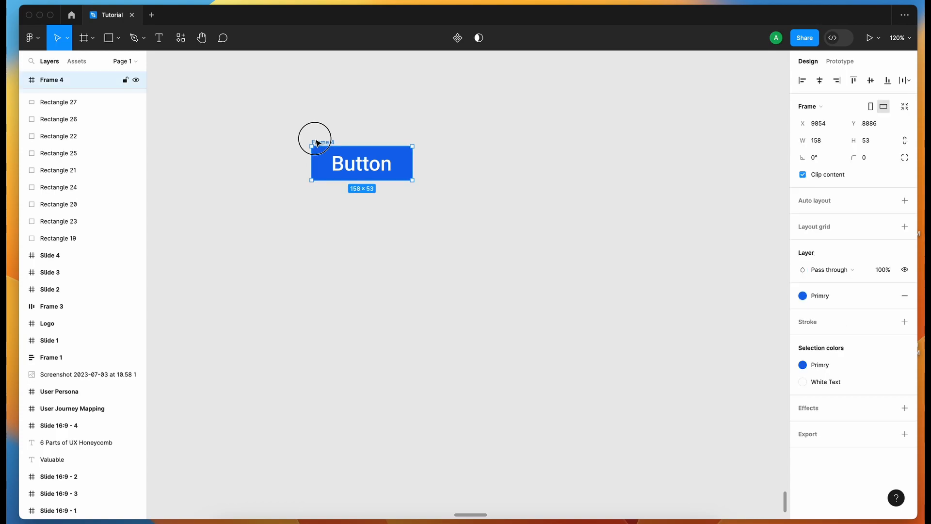
{"action": "left_click", "coordinate": [349, 162]}
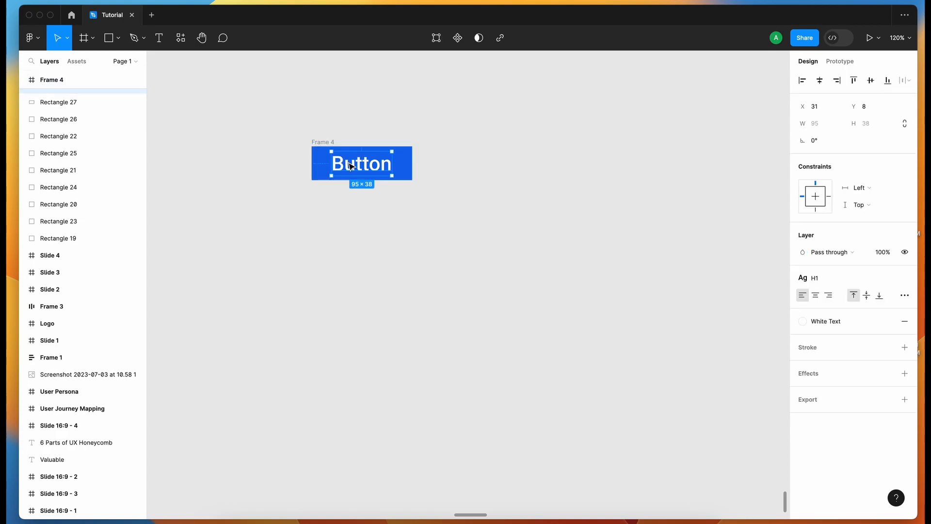
{"action": "left_click", "coordinate": [318, 136]}
{"action": "left_click", "coordinate": [353, 169]}
{"action": "left_click_drag", "start_coordinate": [264, 102], "coordinate": [520, 297]}
{"action": "left_click", "coordinate": [519, 298]}
Move the button frame towards the canvas centre and add auto layout with horizontal padding 20 and vertical padding 10
{"action": "left_click_drag", "start_coordinate": [323, 142], "coordinate": [404, 230]}
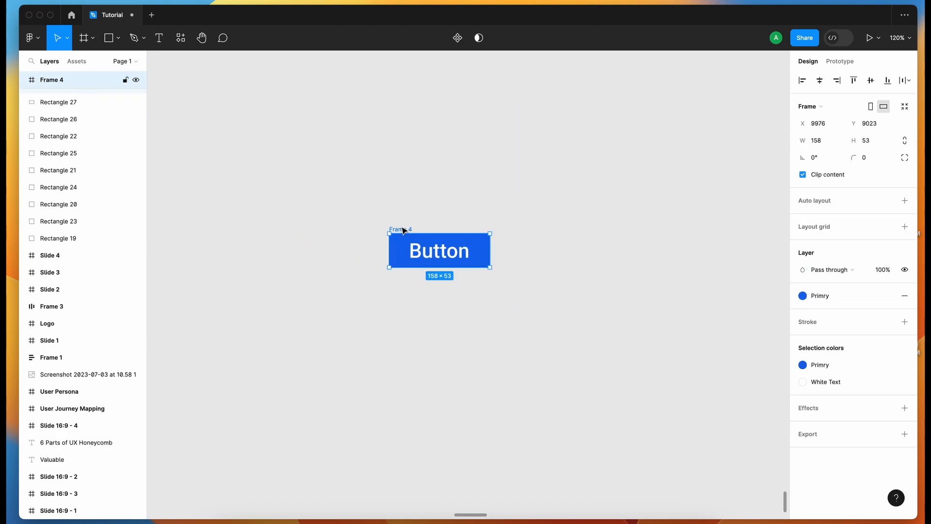
{"action": "left_click", "coordinate": [904, 200]}
{"action": "left_click", "coordinate": [872, 276]}
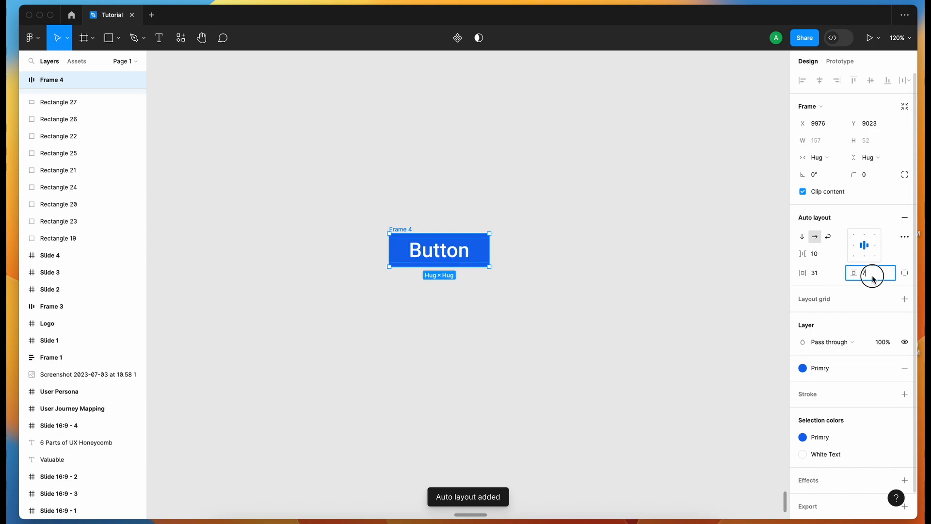
{"action": "type", "text": "10"}
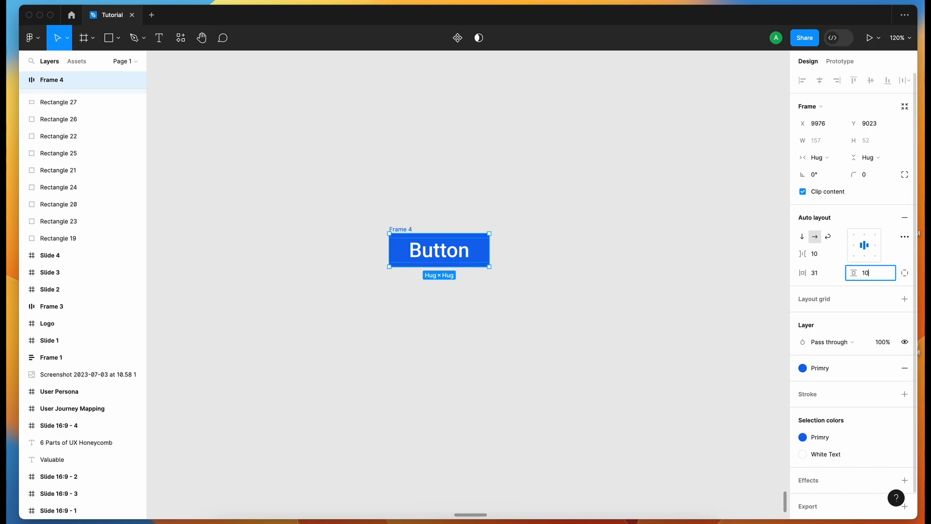
{"action": "left_click", "coordinate": [819, 271]}
{"action": "type", "text": "20"}
{"action": "key", "text": "Return"}
Set the button frame's corner radius to 5
{"action": "left_click", "coordinate": [875, 175]}
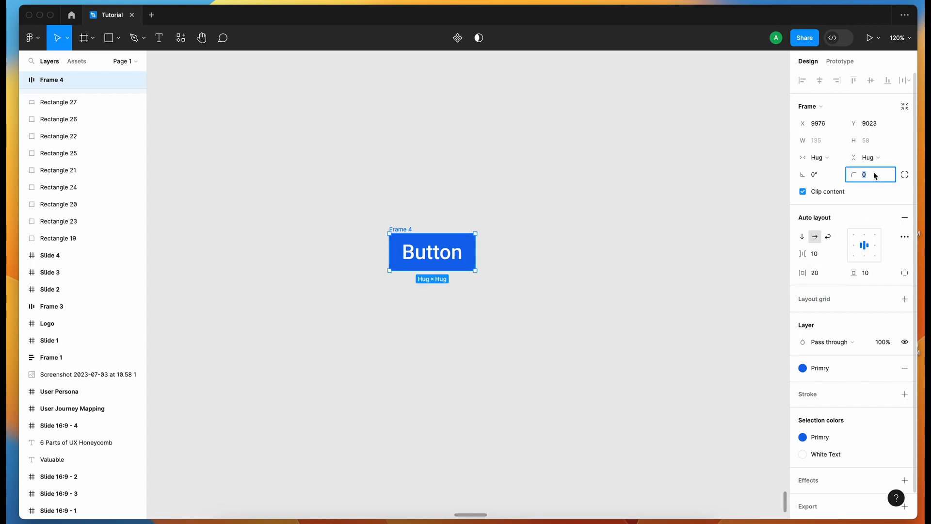
{"action": "type", "text": "5"}
{"action": "key", "text": "Return"}
{"action": "left_click", "coordinate": [678, 245]}
Rename the button frame to "Primary CTA" and turn it into a component
{"action": "left_click", "coordinate": [408, 229]}
{"action": "double_click", "coordinate": [407, 230]}
{"action": "type", "text": "B"}
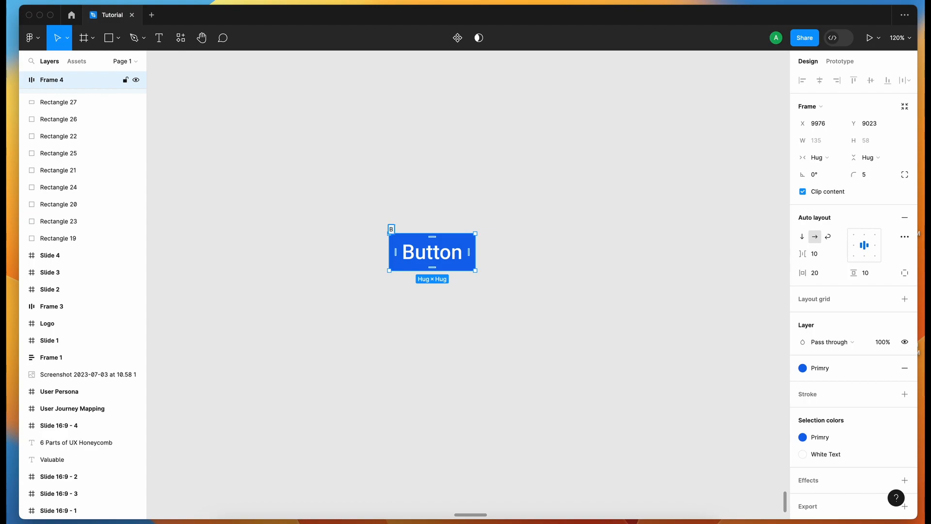
{"action": "type", "text": "rimary CTA"}
{"action": "left_click", "coordinate": [410, 204]}
{"action": "left_click", "coordinate": [432, 252]}
{"action": "left_click", "coordinate": [458, 37]}
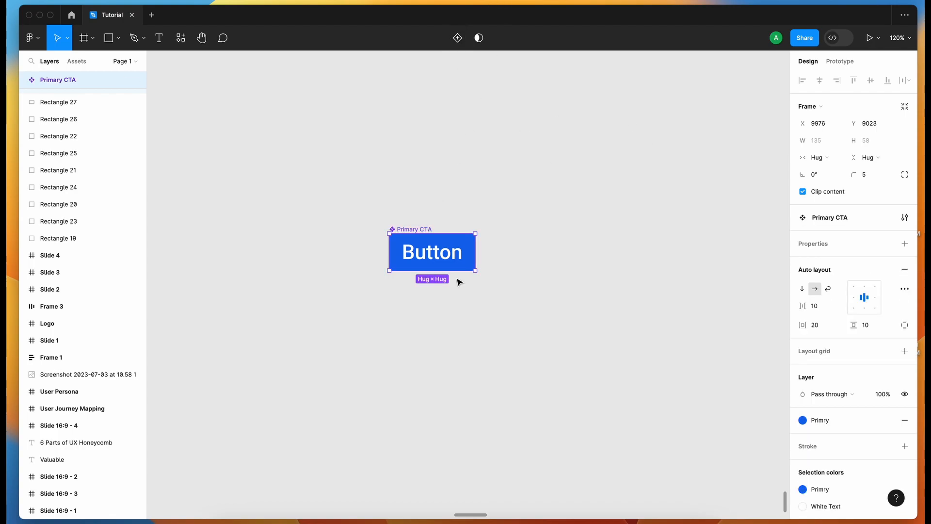
Create a text property named "Text" with the value "Click Here" on the Primary CTA component
{"action": "left_click", "coordinate": [905, 244]}
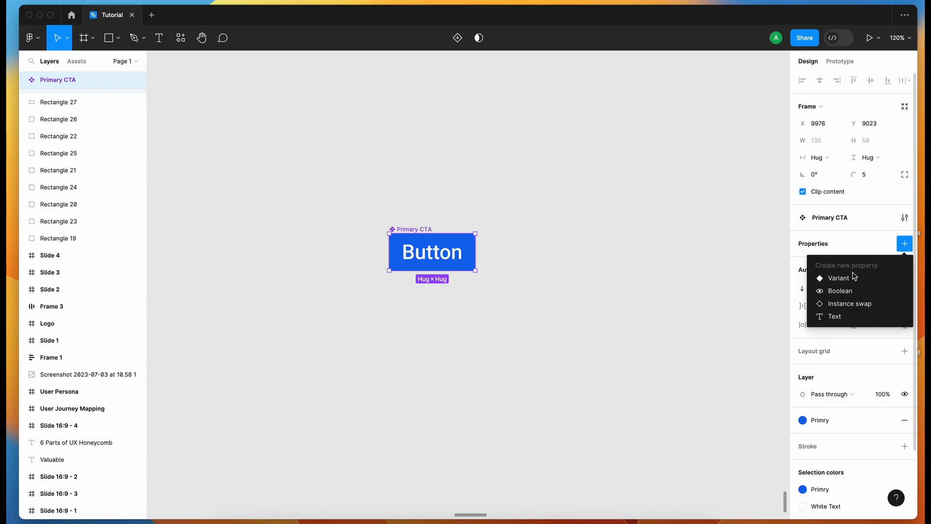
{"action": "left_click", "coordinate": [854, 318]}
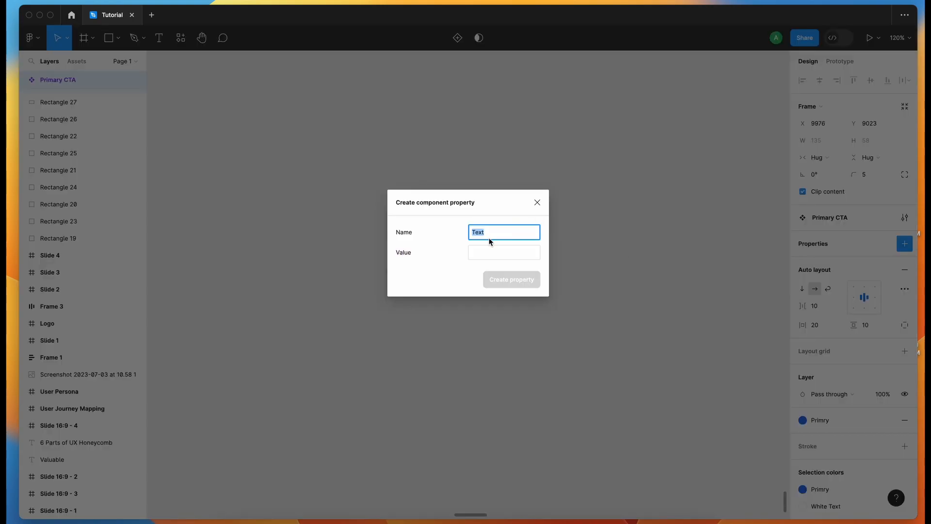
{"action": "left_click", "coordinate": [490, 256]}
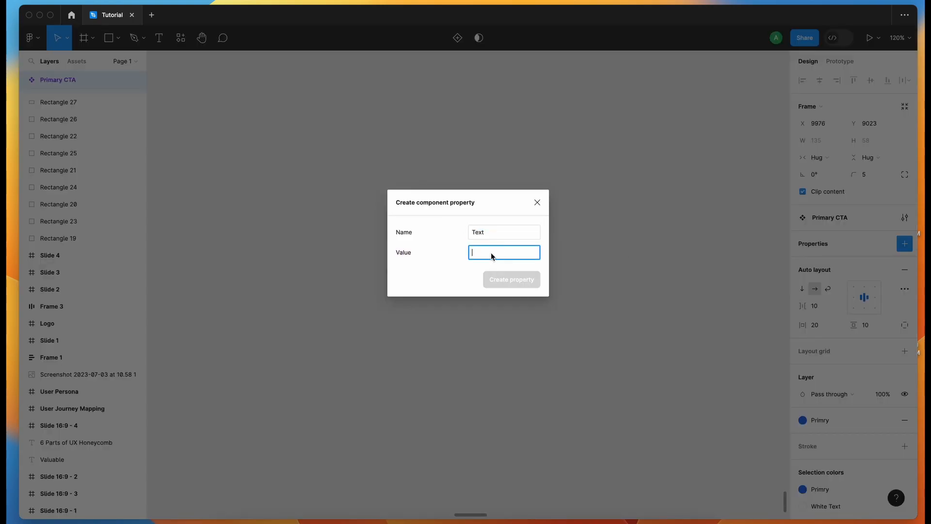
{"action": "type", "text": "Click Here"}
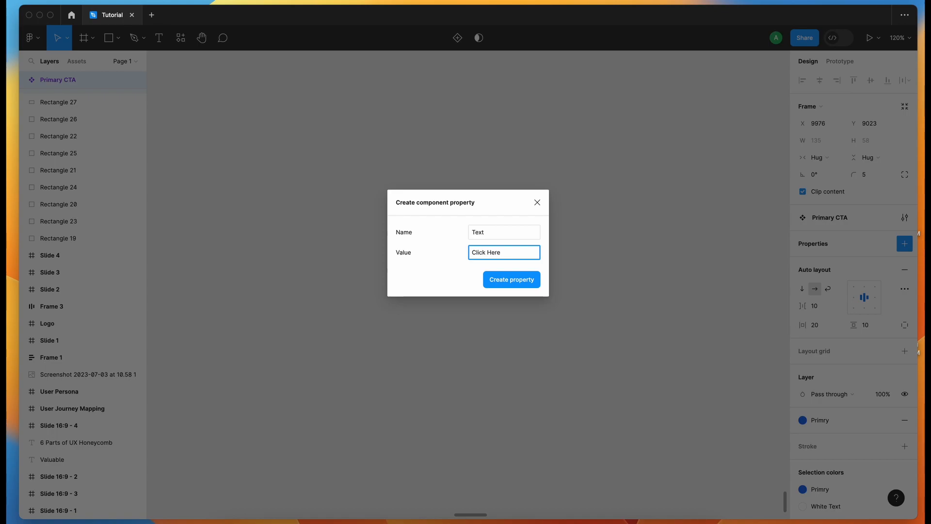
{"action": "left_click", "coordinate": [527, 281]}
{"action": "left_click", "coordinate": [524, 296]}
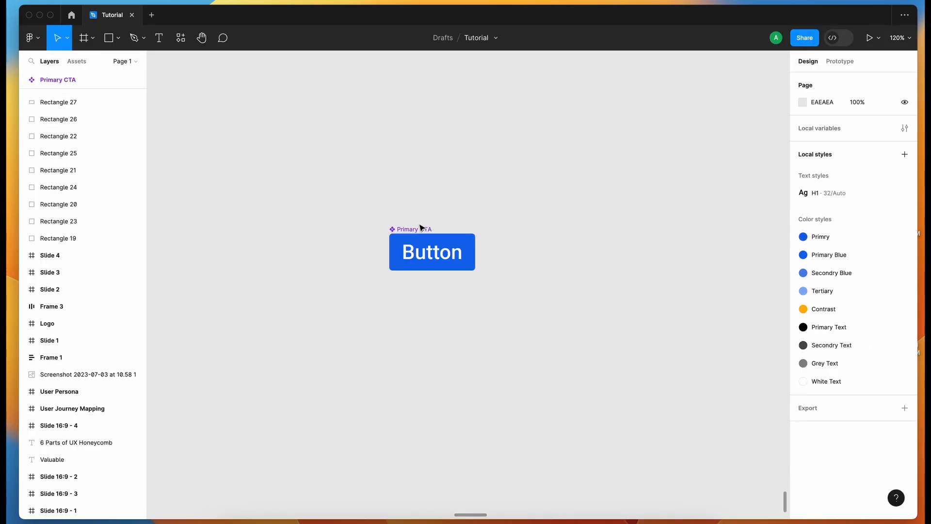
Place a copy of the Primary CTA component below and to the right of the original
{"action": "left_click", "coordinate": [452, 252]}
{"action": "left_click_drag", "start_coordinate": [452, 253], "coordinate": [537, 383]}
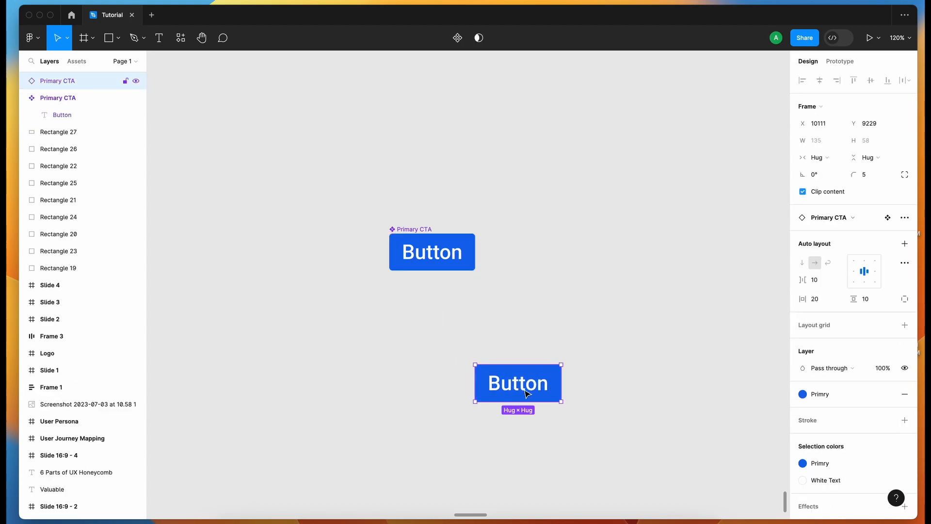
{"action": "left_click", "coordinate": [660, 319]}
Inspect the copied button and its nested label for an editable text property
{"action": "left_click", "coordinate": [545, 380]}
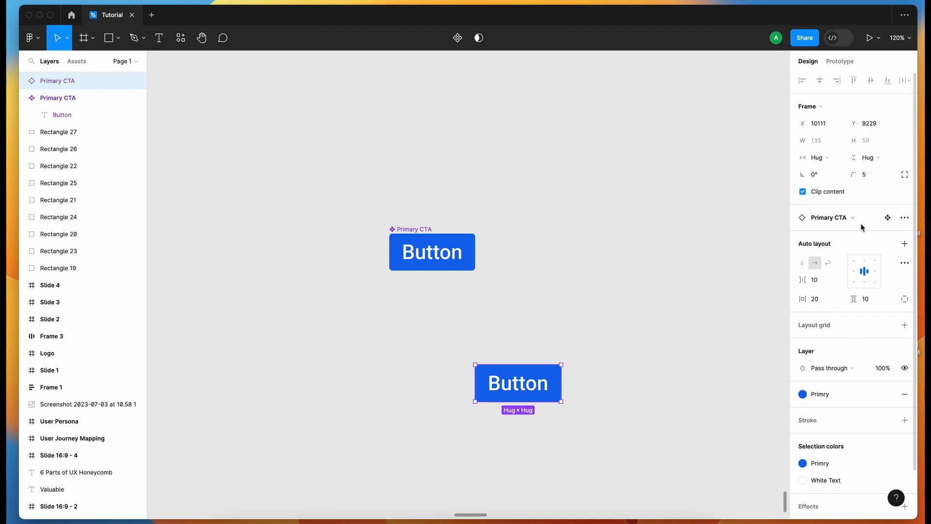
{"action": "scroll", "coordinate": [862, 362], "scroll_direction": "down", "scroll_amount": 2}
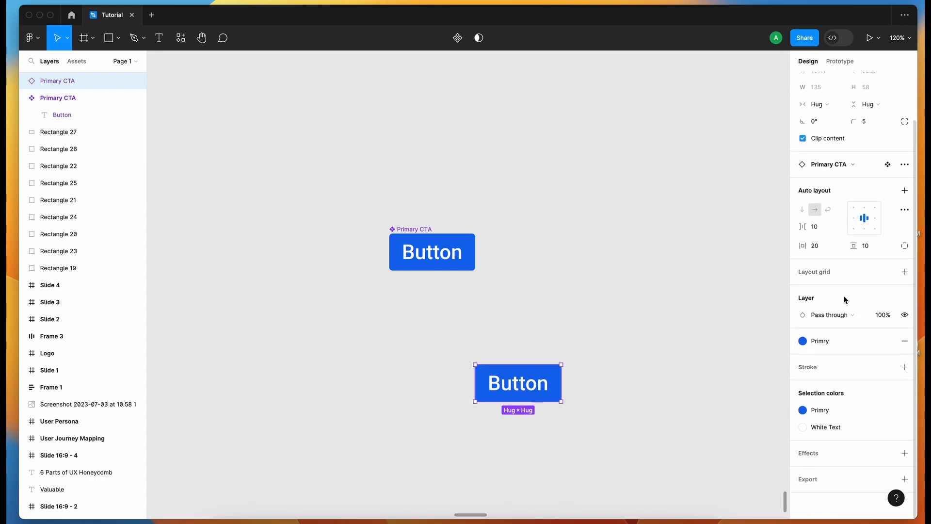
{"action": "scroll", "coordinate": [844, 365], "scroll_direction": "up", "scroll_amount": 1}
{"action": "scroll", "coordinate": [843, 365], "scroll_direction": "up", "scroll_amount": 2}
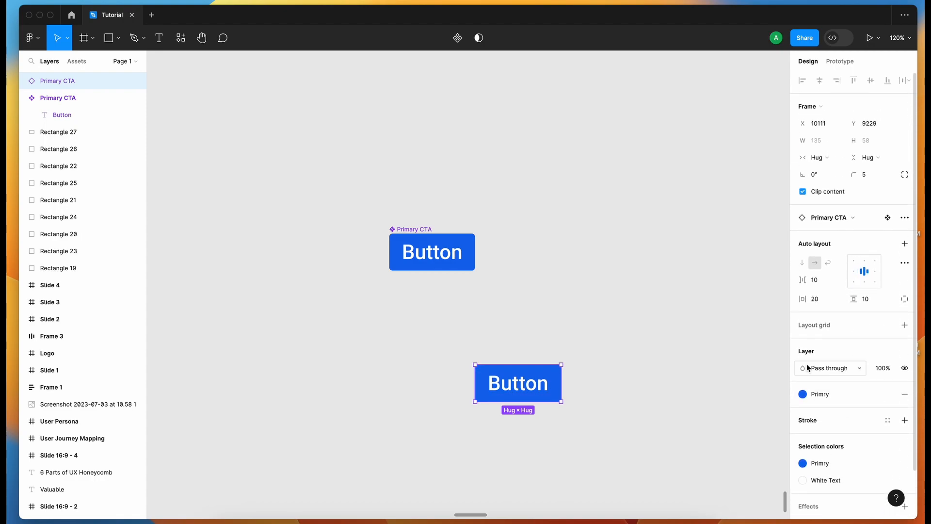
{"action": "double_click", "coordinate": [541, 387]}
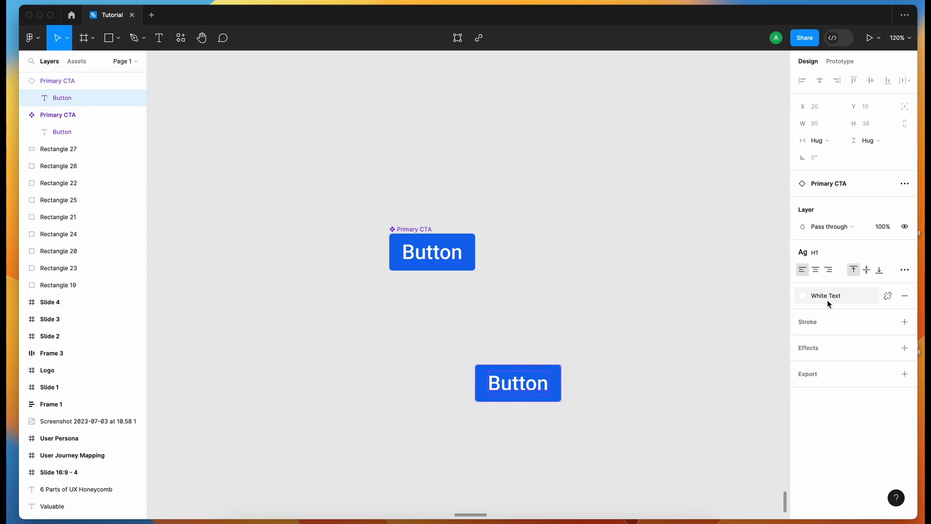
{"action": "left_click", "coordinate": [617, 241]}
Remove the "Text" property from the main Primary CTA component
{"action": "left_click", "coordinate": [453, 257]}
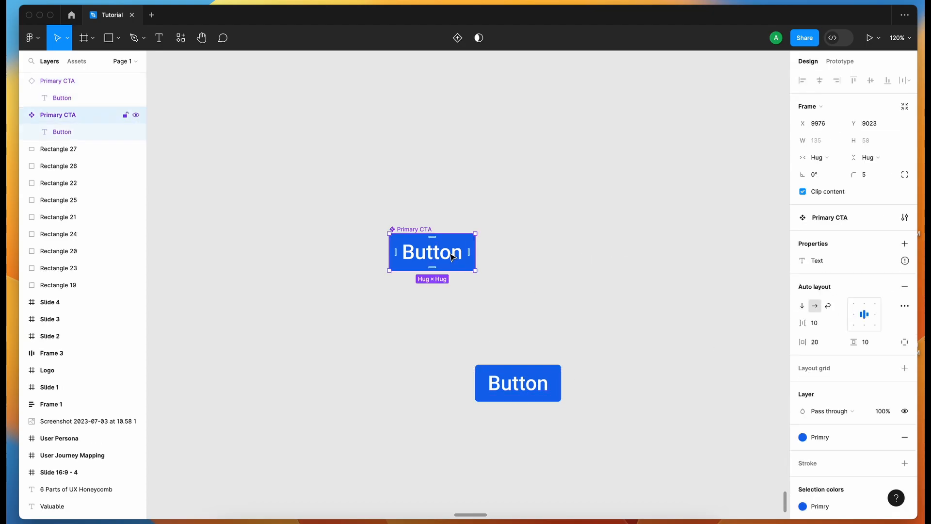
{"action": "left_click", "coordinate": [905, 262]}
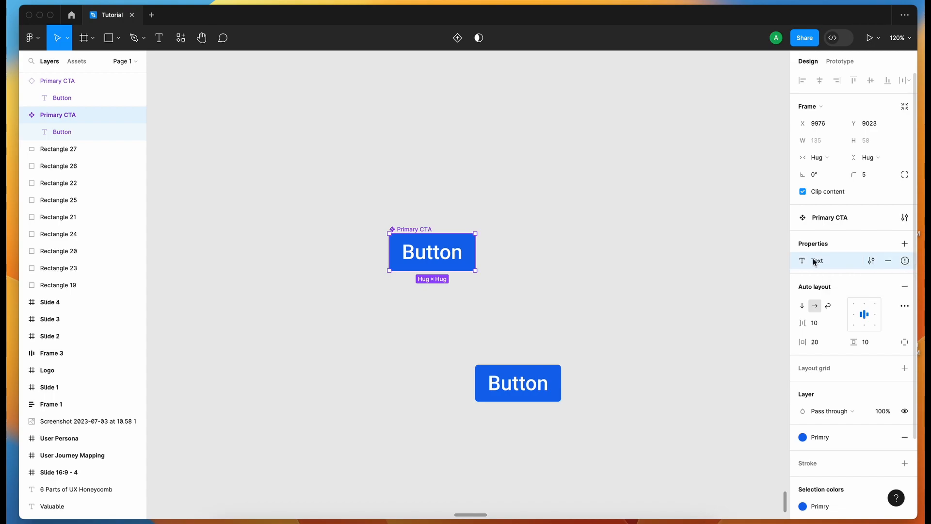
{"action": "key", "text": "Delete"}
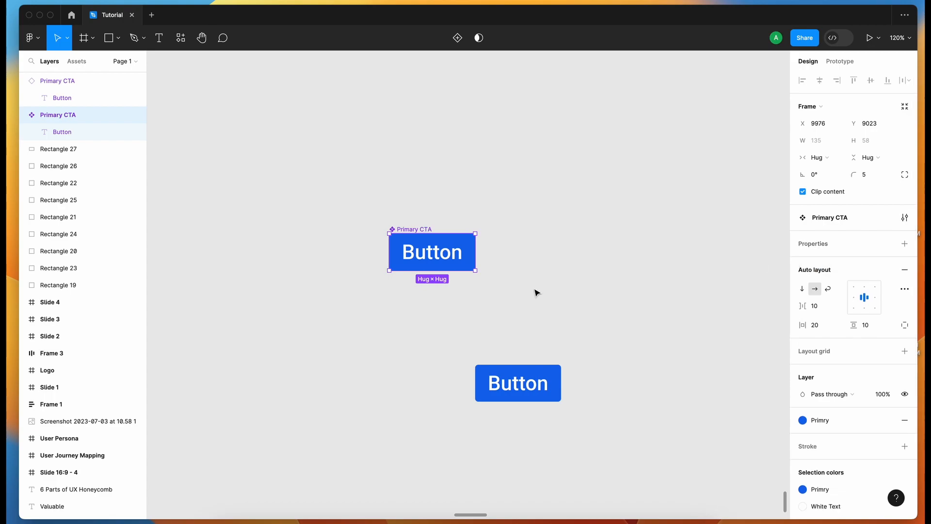
Create a text property named "Text" with the value "Button" from the label in the main Primary CTA component
{"action": "double_click", "coordinate": [428, 258]}
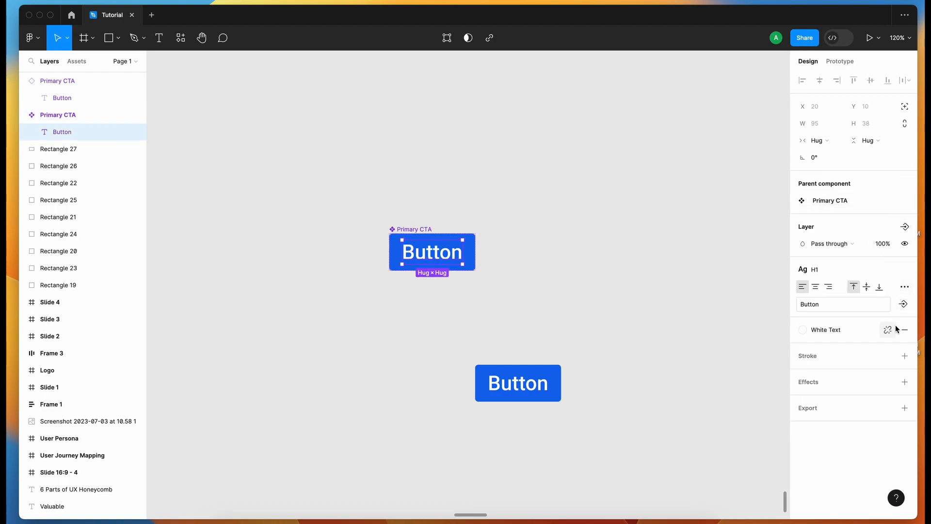
{"action": "left_click", "coordinate": [902, 304]}
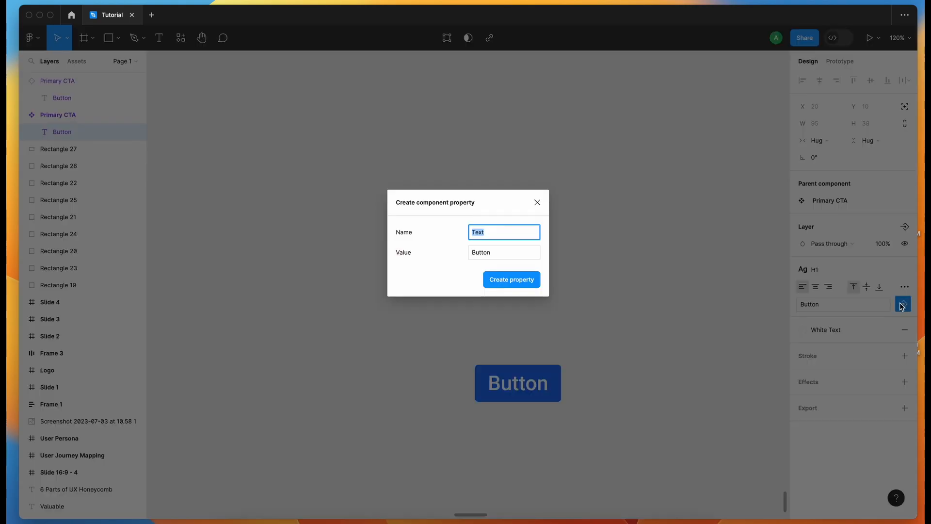
{"action": "left_click", "coordinate": [522, 289]}
{"action": "left_click", "coordinate": [518, 293]}
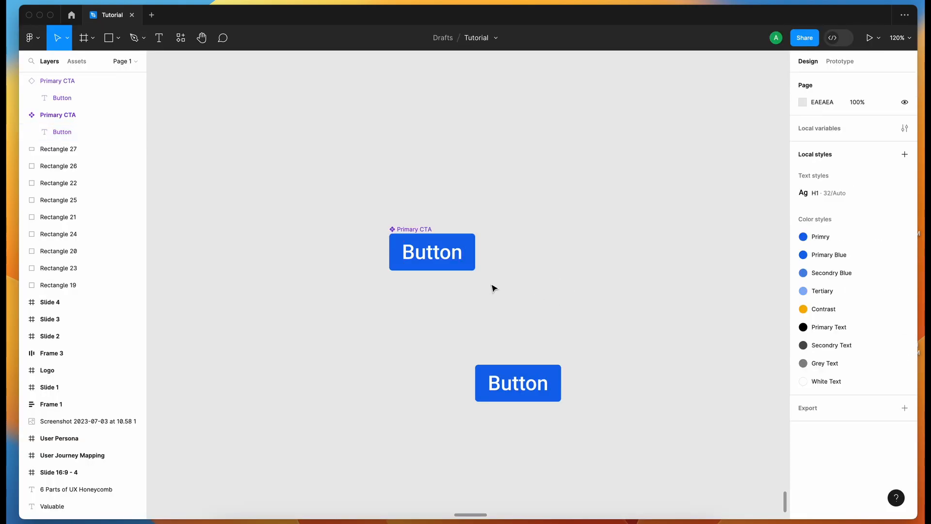
Check the copied button for its editable Text property and delete the copy, leaving only the main Primary CTA component
{"action": "left_click", "coordinate": [518, 383]}
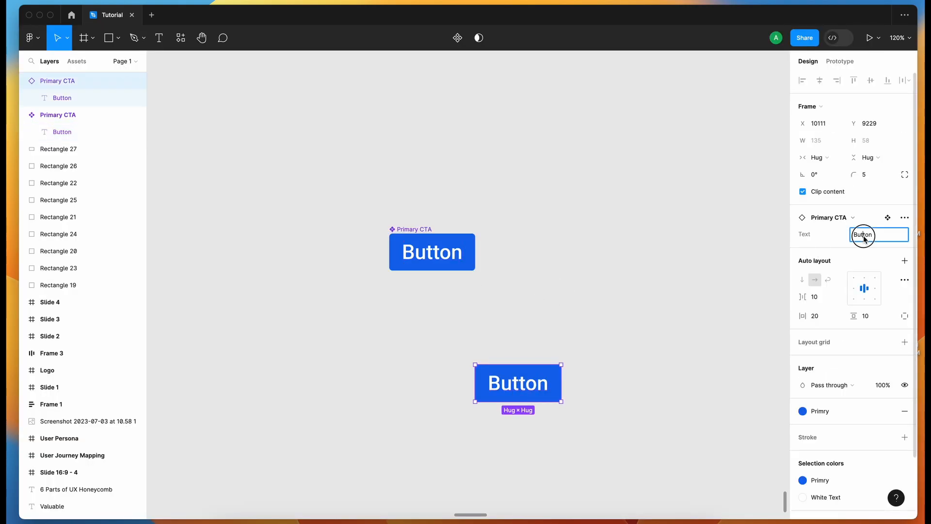
{"action": "left_click", "coordinate": [505, 343]}
{"action": "left_click", "coordinate": [487, 372]}
{"action": "key", "text": "Delete"}
{"action": "left_click", "coordinate": [429, 233]}
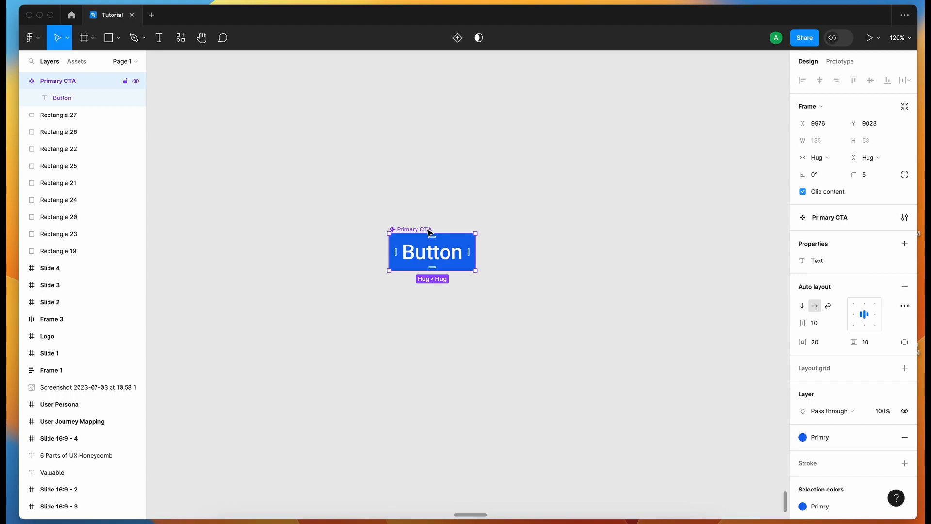
{"action": "left_click", "coordinate": [466, 186]}
Delete the leftover Rectangle 27 from the canvas
{"action": "scroll", "coordinate": [370, 136], "scroll_direction": "down", "scroll_amount": 5}
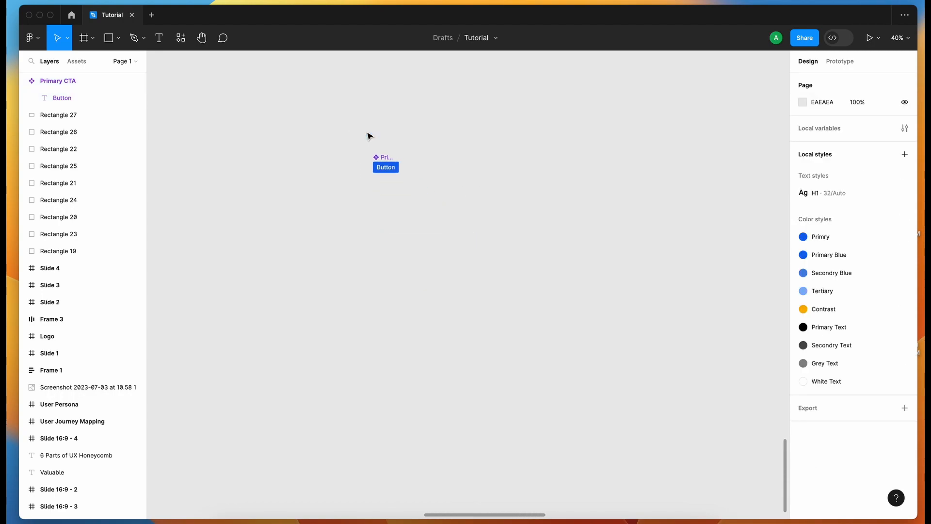
{"action": "scroll", "coordinate": [370, 135], "scroll_direction": "up", "scroll_amount": 3}
{"action": "scroll", "coordinate": [370, 135], "scroll_direction": "down", "scroll_amount": 3}
{"action": "left_click", "coordinate": [404, 138]}
{"action": "key", "text": "Delete"}
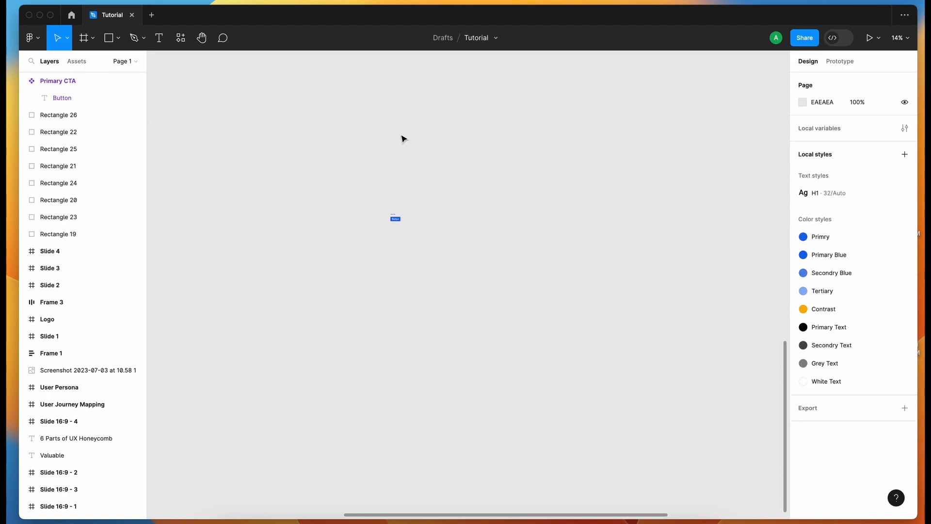
Examine the eight colour swatches with their applied colour styles and the main Primary CTA component
{"action": "scroll", "coordinate": [408, 136], "scroll_direction": "down", "scroll_amount": 2}
{"action": "left_click_drag", "start_coordinate": [318, 87], "coordinate": [600, 283]}
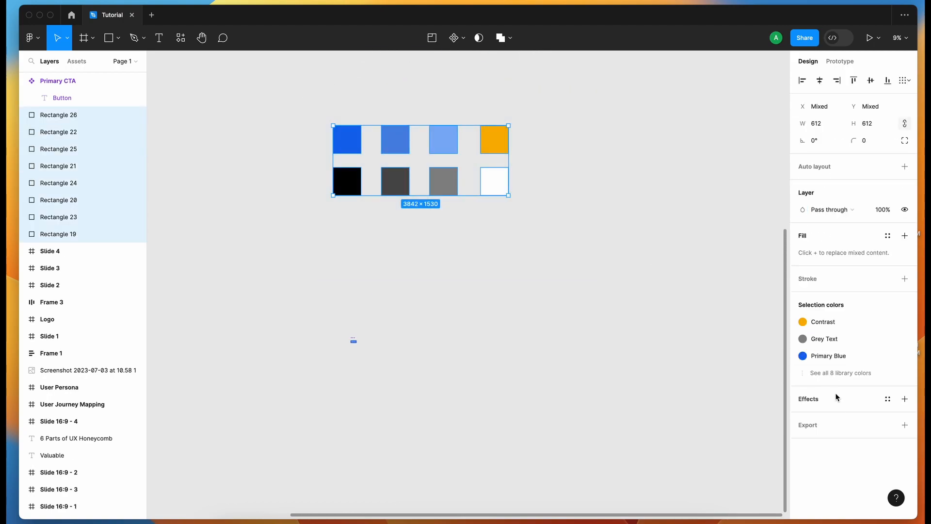
{"action": "left_click", "coordinate": [433, 242]}
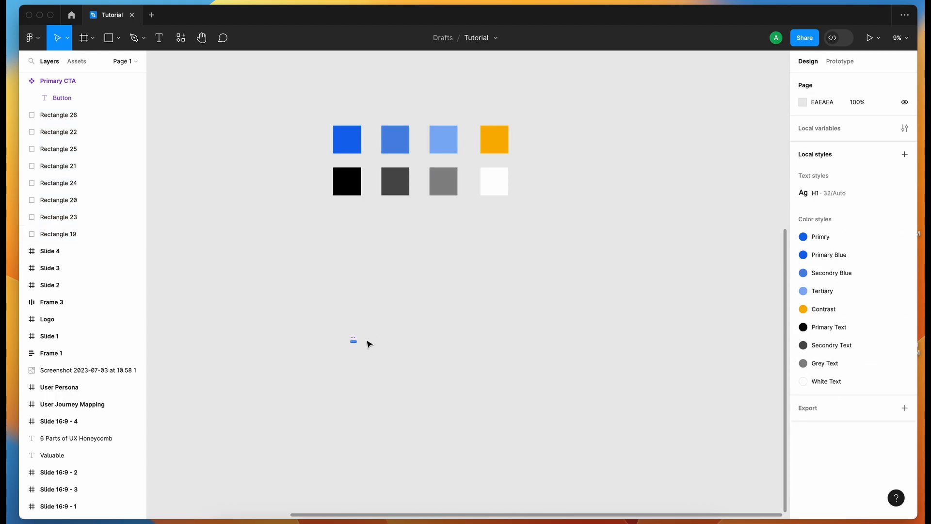
{"action": "left_click_drag", "start_coordinate": [354, 335], "coordinate": [382, 387]}
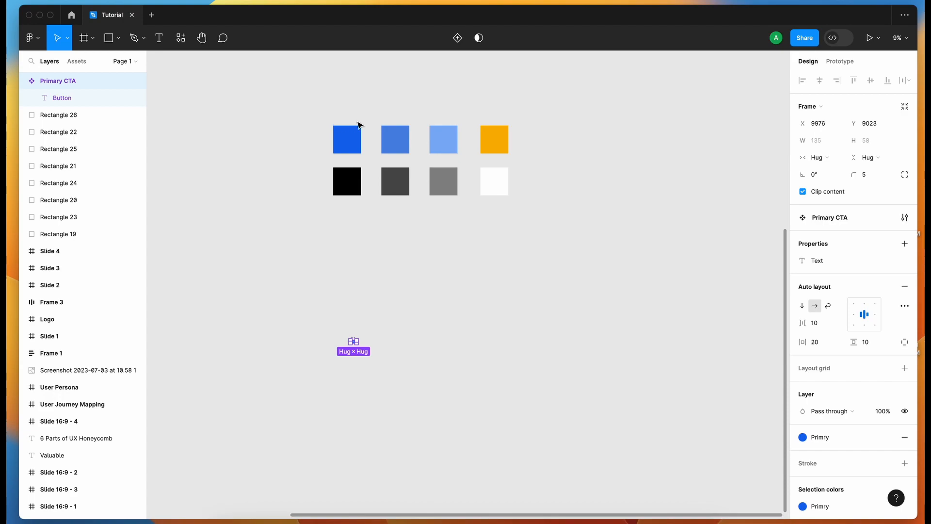
{"action": "left_click", "coordinate": [352, 138]}
{"action": "left_click", "coordinate": [426, 145]}
{"action": "left_click", "coordinate": [404, 144]}
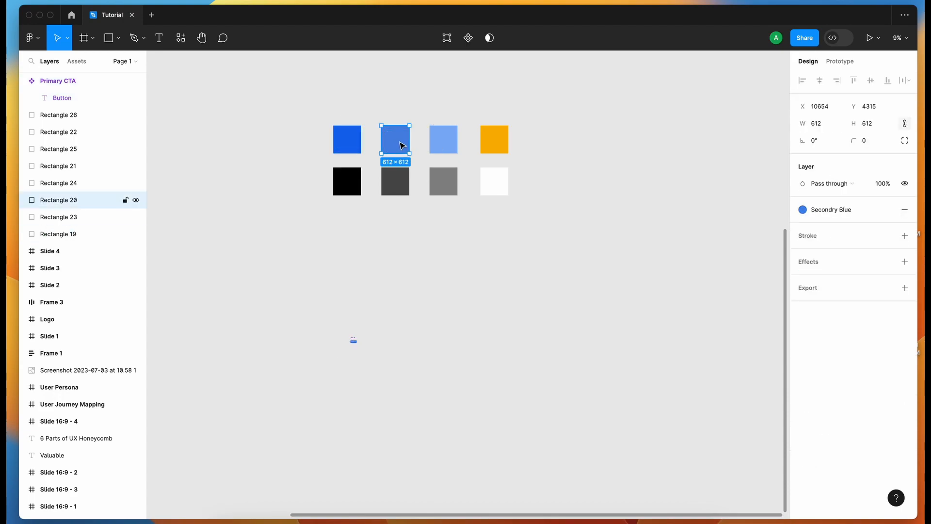
{"action": "left_click", "coordinate": [433, 290]}
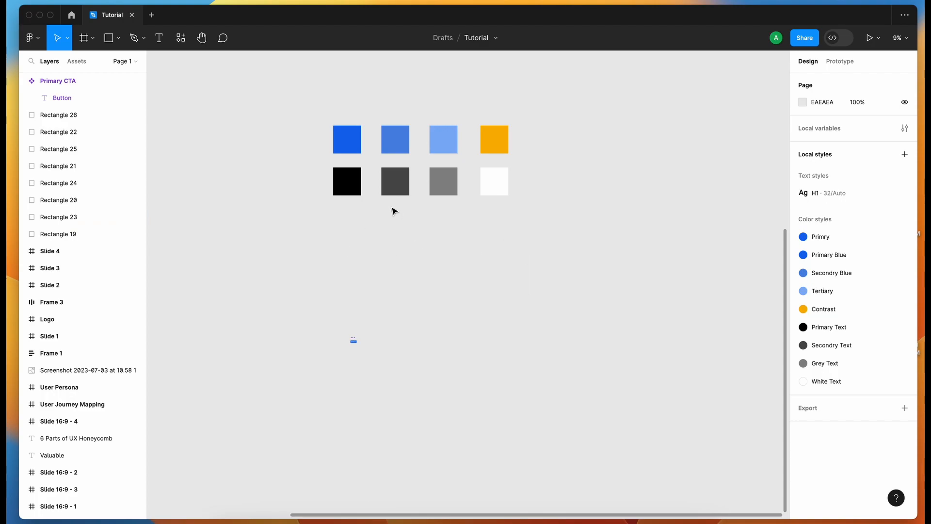
Open the file's library manager and try to publish the Tutorial file as a team library
{"action": "left_click", "coordinate": [79, 61]}
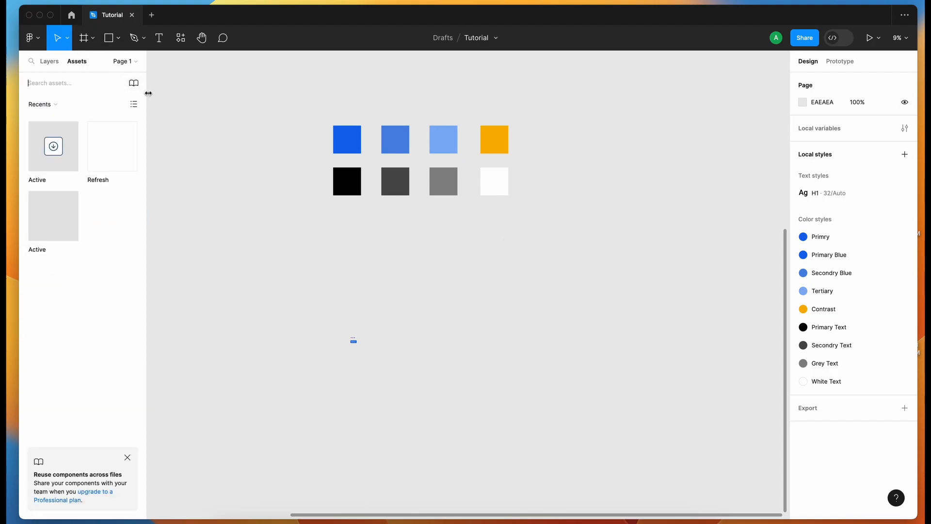
{"action": "left_click", "coordinate": [131, 84]}
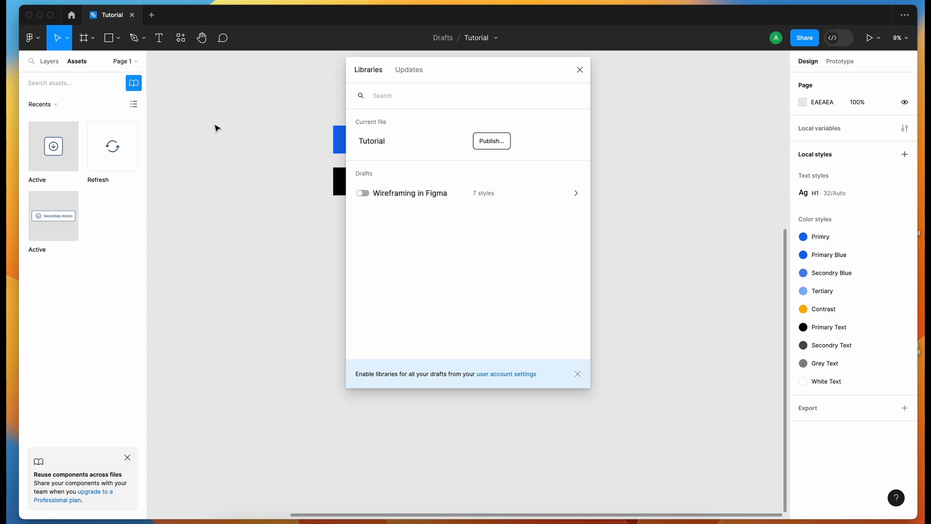
{"action": "left_click", "coordinate": [490, 141]}
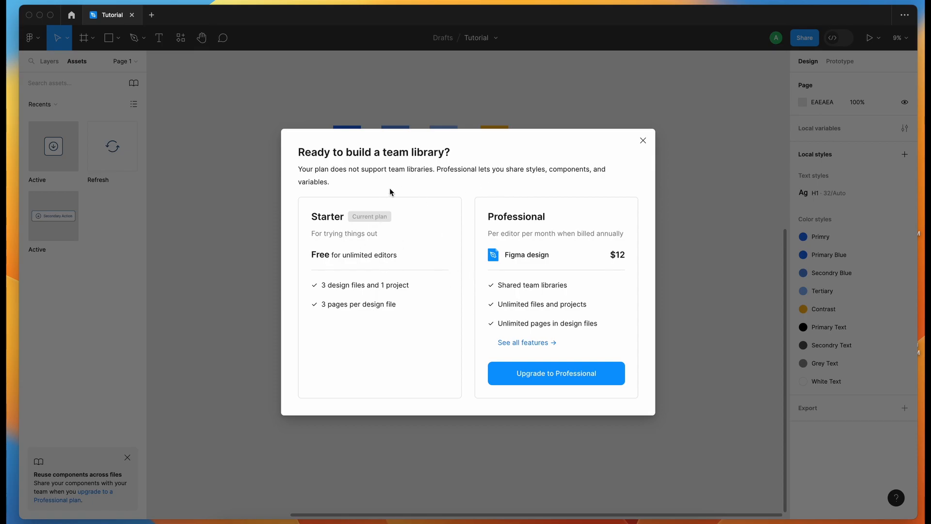
{"action": "left_click", "coordinate": [644, 140]}
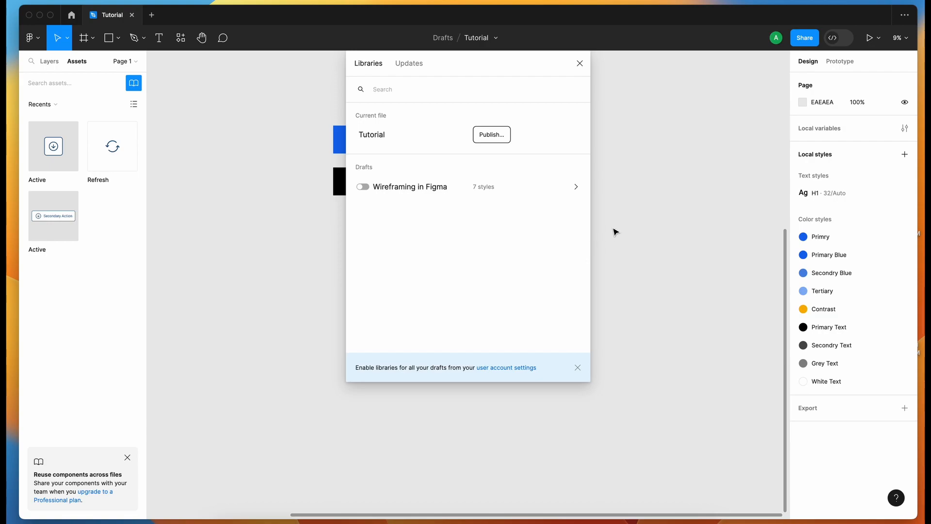